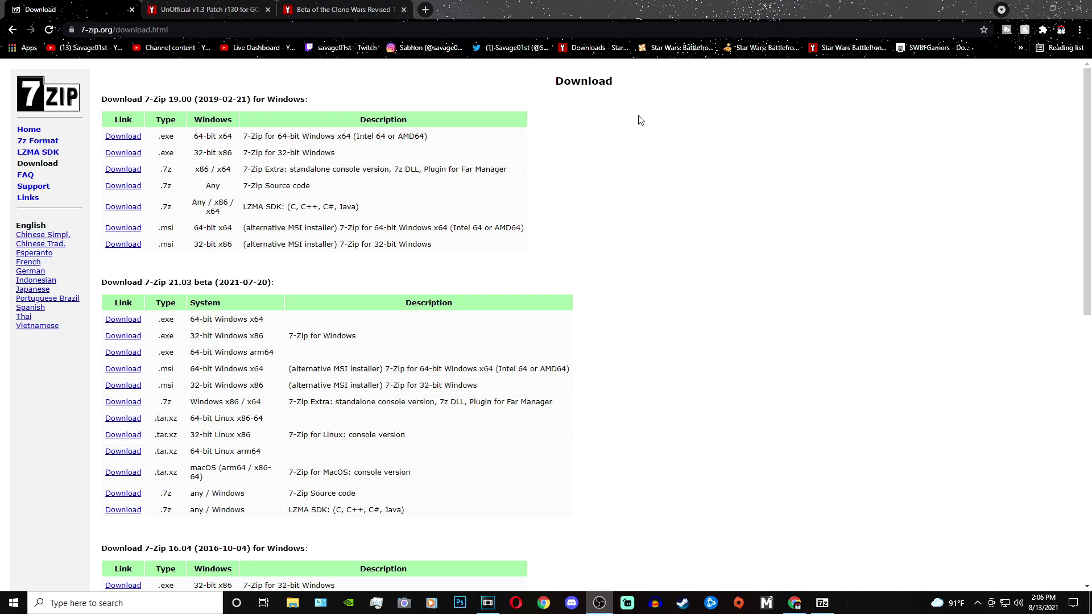
# Step: Review the download pages for 7-Zip, the UnOfficial v1.3 Patch r130 and the Beta of the Clone Wars Revised 1.2 mod
pyautogui.hotkey('ctrl', 'Tab')
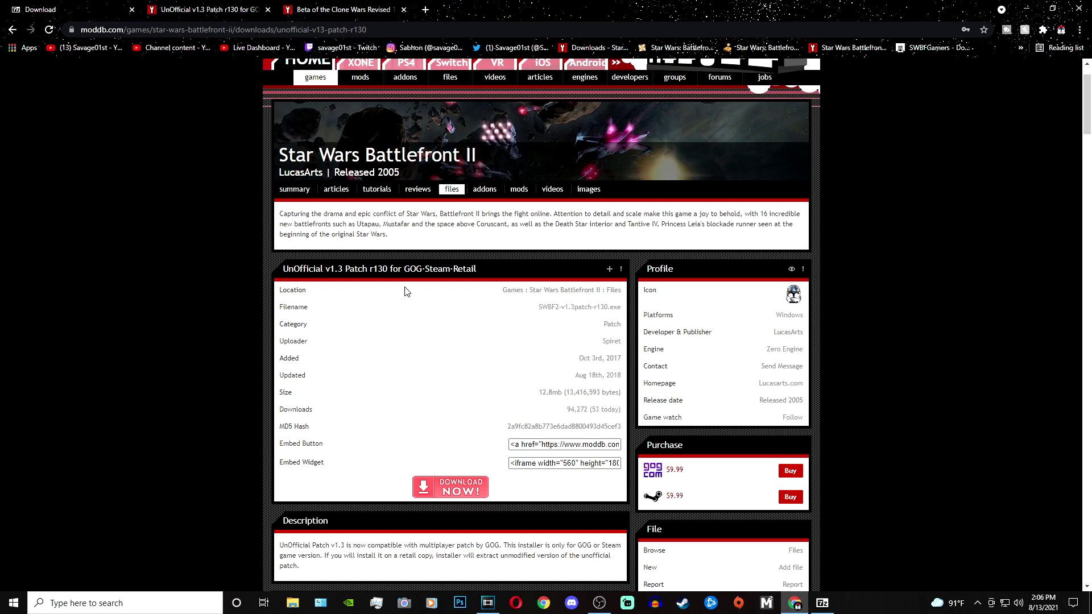
pyautogui.scroll(-2, 389, 322)
pyautogui.scroll(2, 358, 301)
pyautogui.click(333, 4)
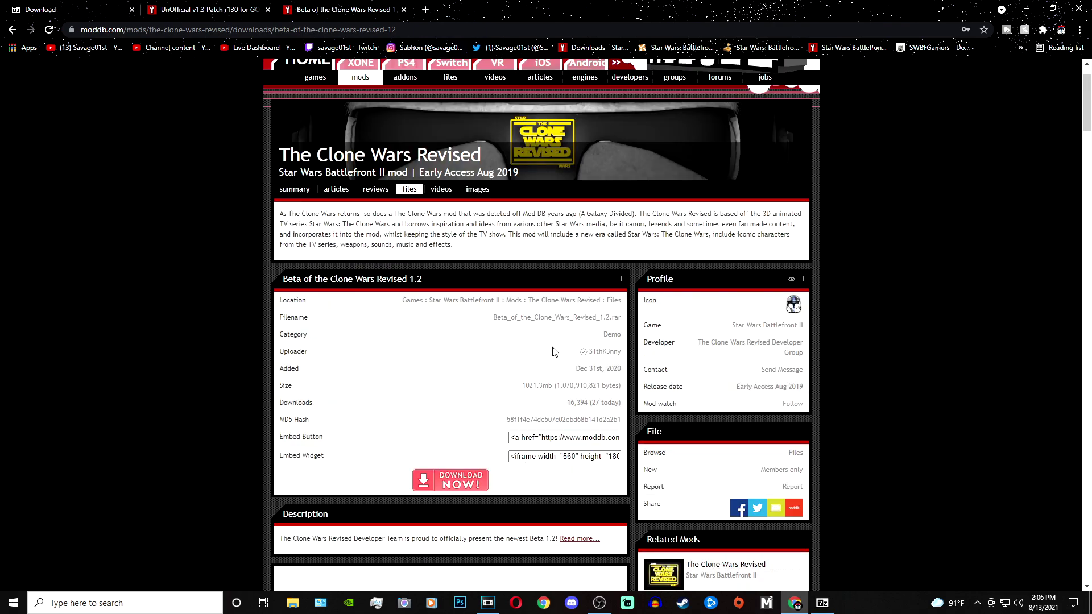
pyautogui.click(88, 4)
pyautogui.click(199, 5)
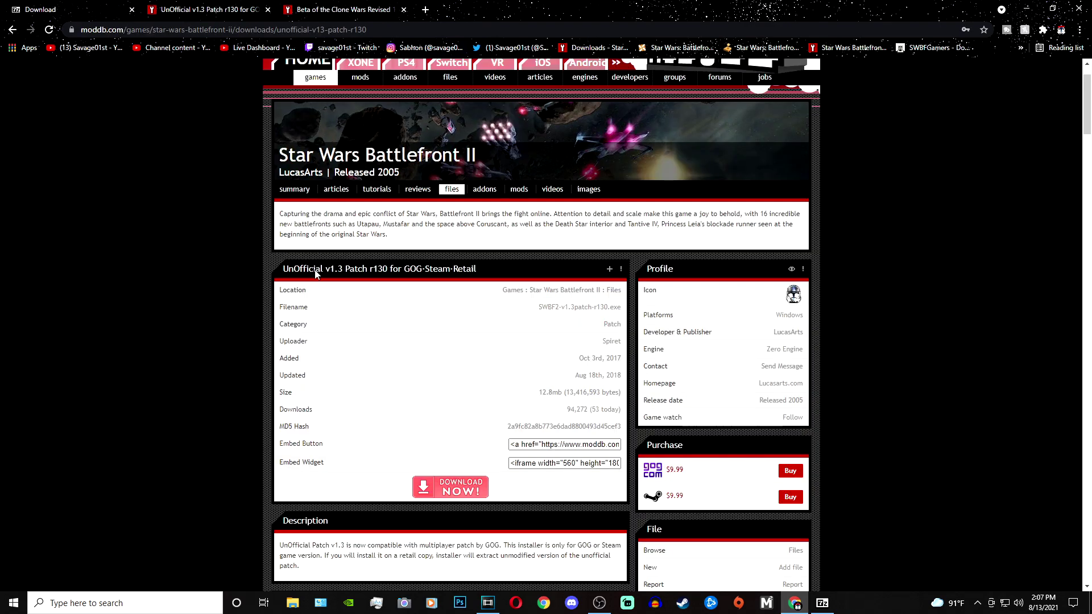
pyautogui.click(136, 5)
pyautogui.click(199, 4)
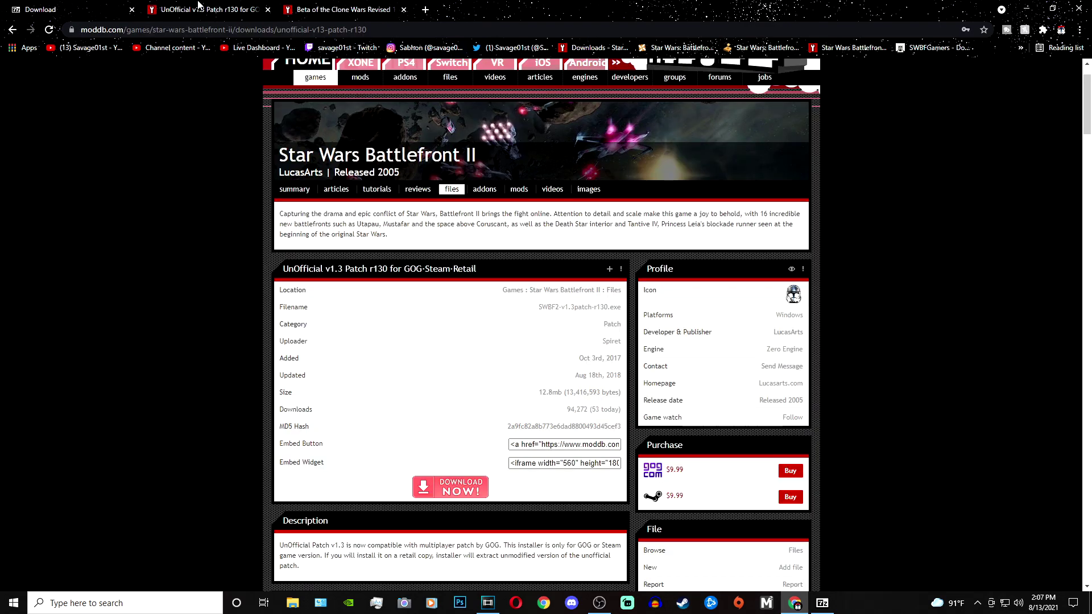
pyautogui.click(345, 6)
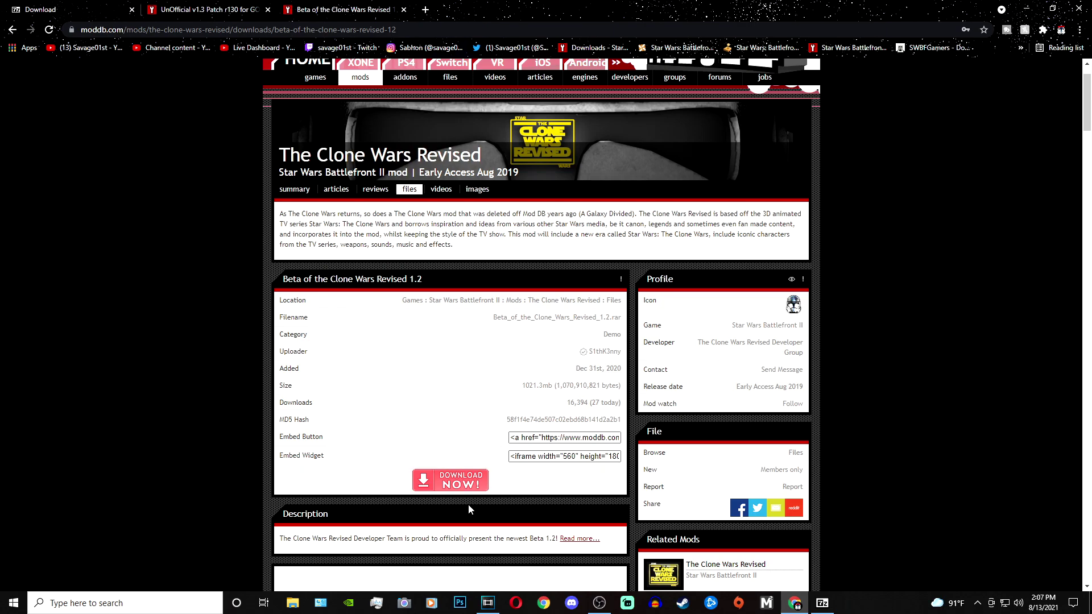
# Step: Start the Beta of the Clone Wars Revised 1.2 download, close its pop-up and bring up the downloaded archive in 7-Zip
pyautogui.click(463, 487)
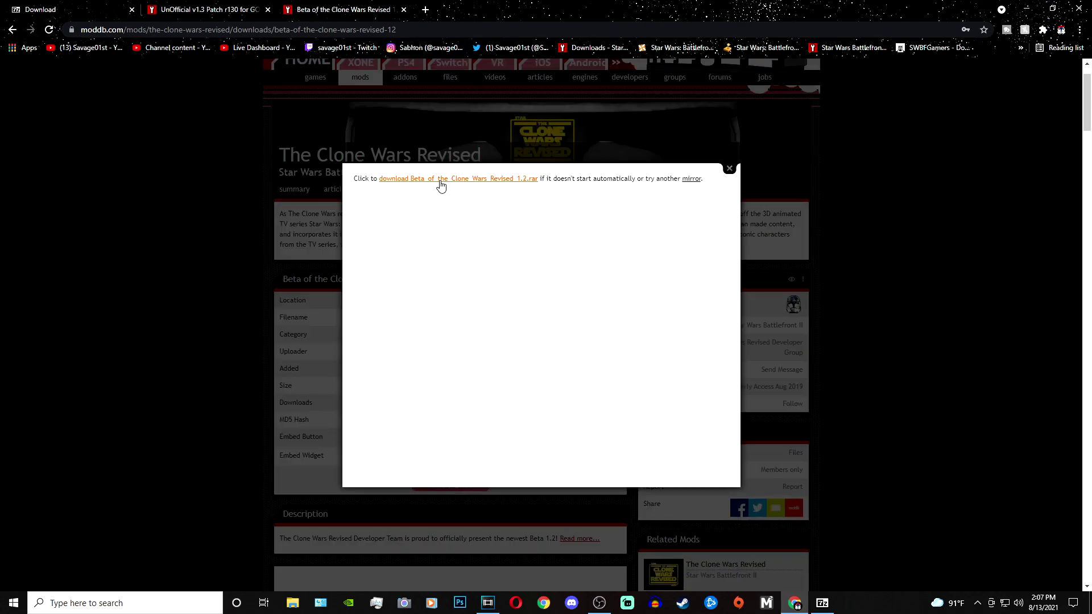
pyautogui.click(729, 159)
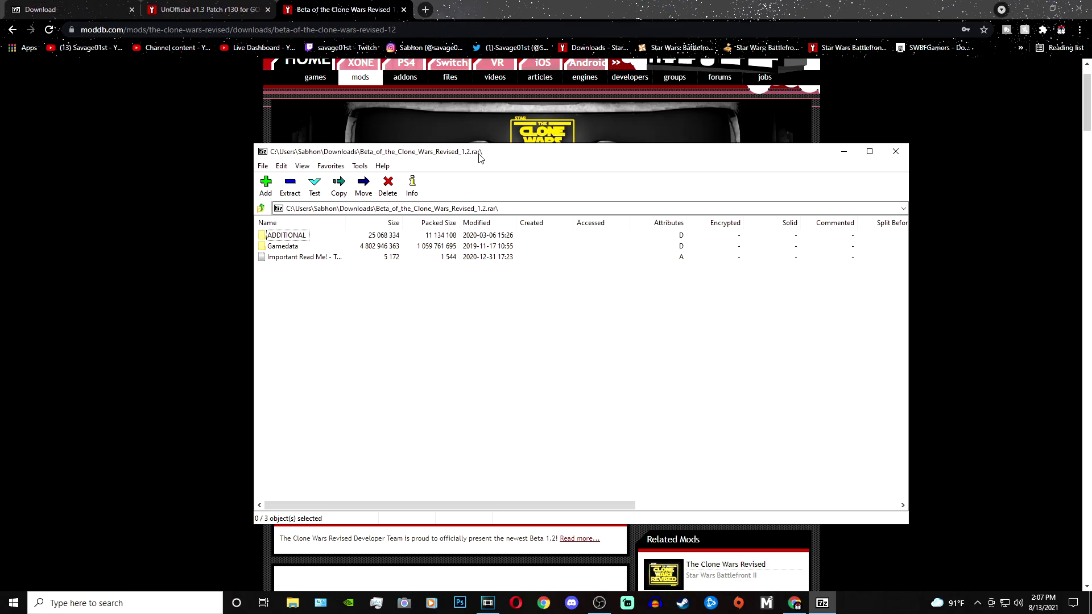
pyautogui.moveTo(468, 157); pyautogui.dragTo(451, 140)
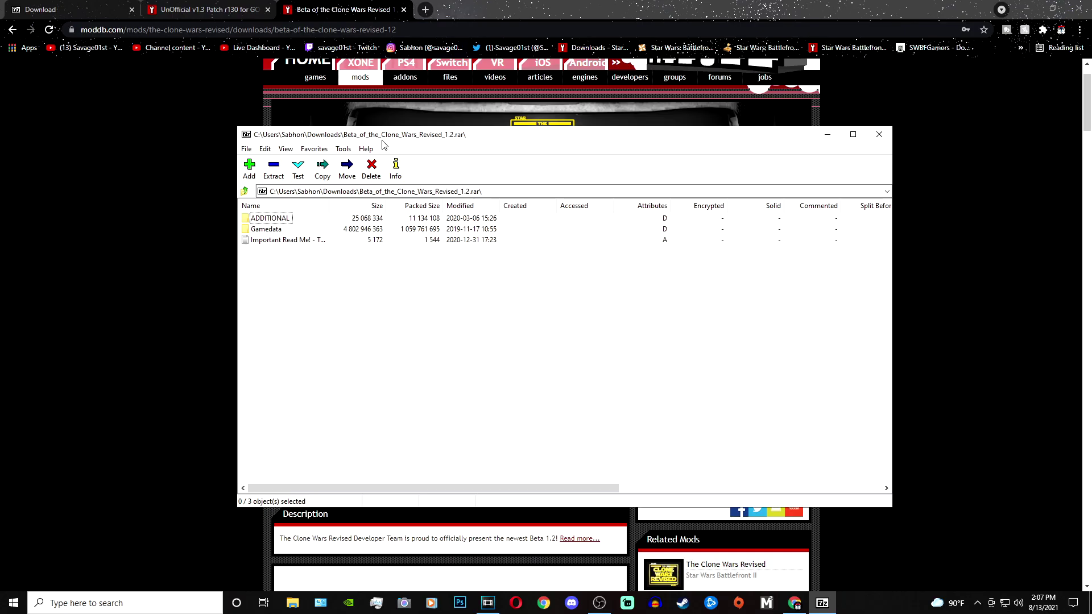
pyautogui.moveTo(389, 136)
pyautogui.mouseDown()
pyautogui.moveTo(470, 129)
pyautogui.moveTo(376, 163)
pyautogui.moveTo(399, 165)
pyautogui.moveTo(395, 148)
pyautogui.mouseUp()
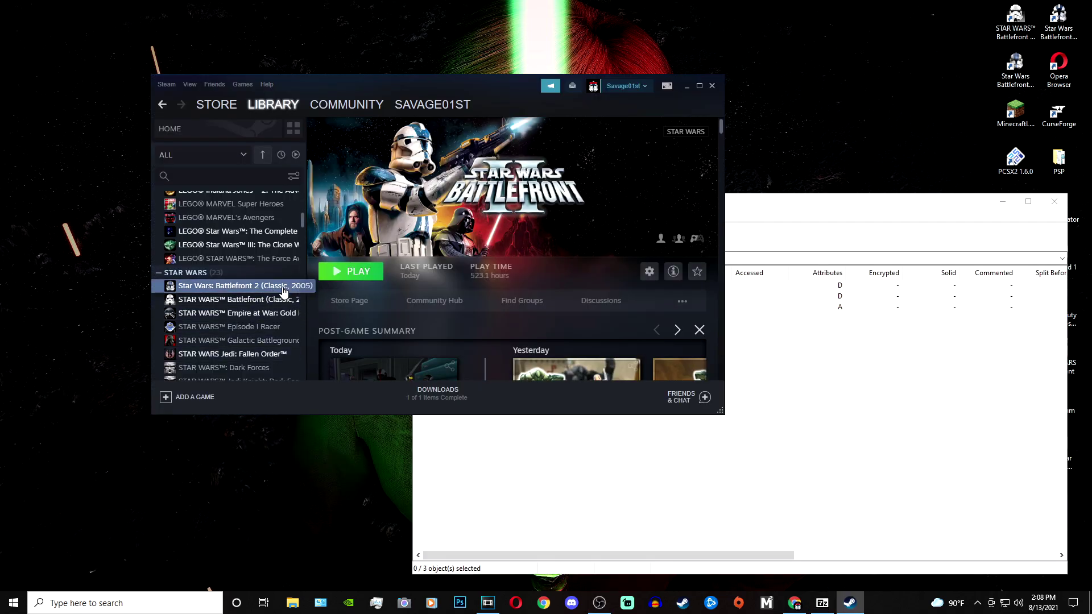
# Step: Switch to Steam and open the local files folder of Star Wars: Battlefront 2 (Classic, 2005) in File Explorer
pyautogui.rightClick(279, 287)
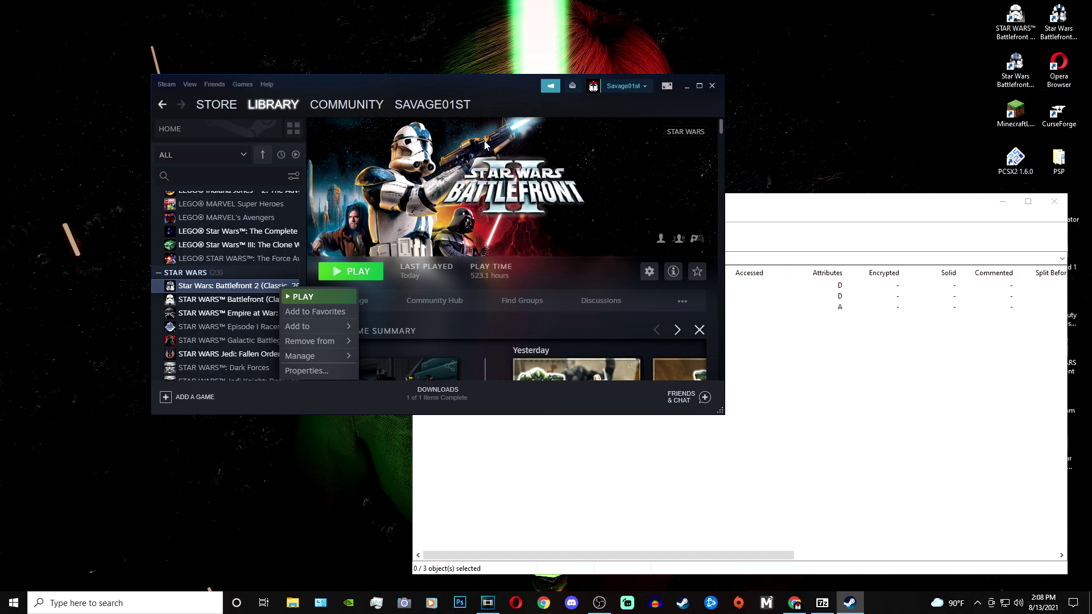
pyautogui.rightClick(254, 287)
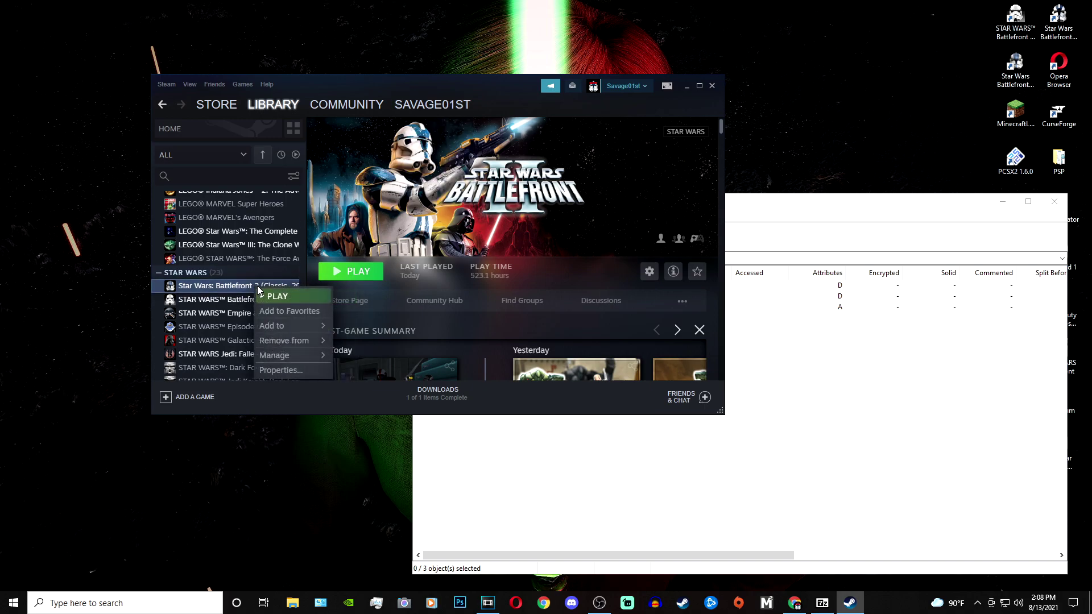
pyautogui.moveTo(312, 351)
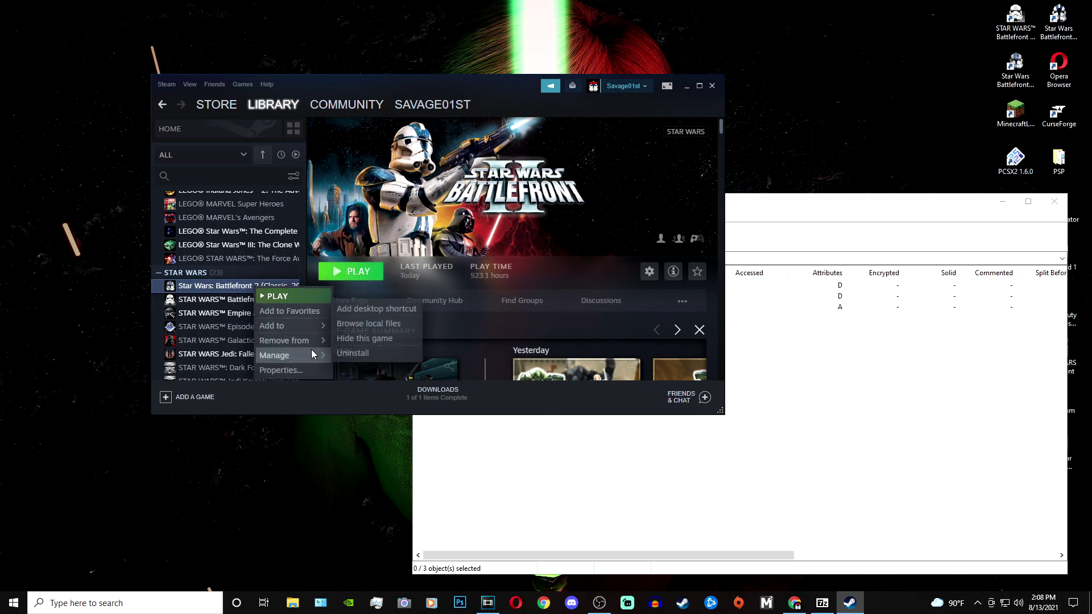
pyautogui.click(364, 324)
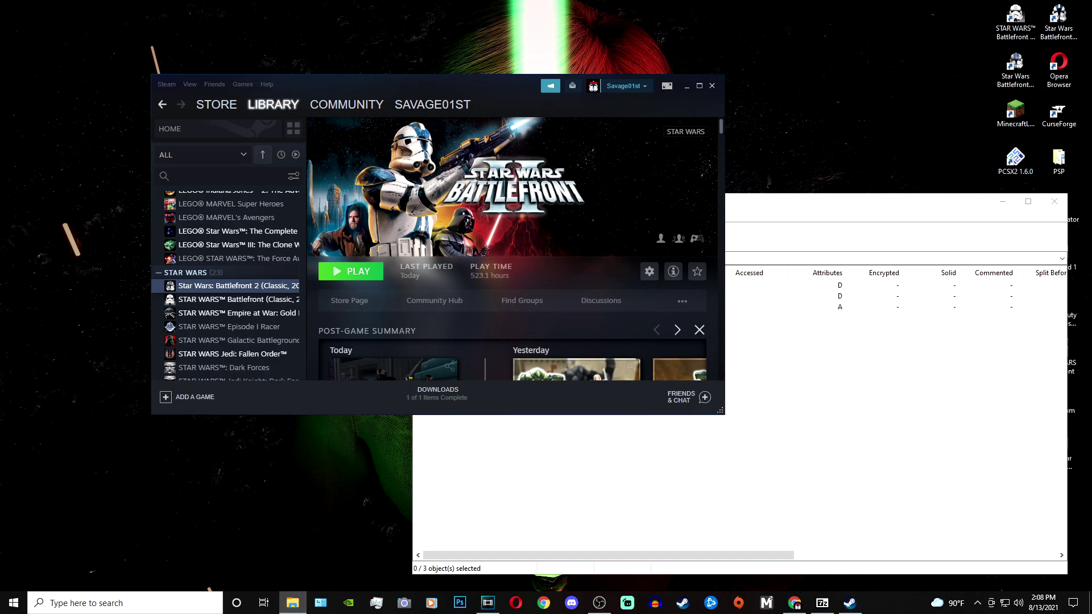
pyautogui.moveTo(0, 85); pyautogui.dragTo(520, 61)
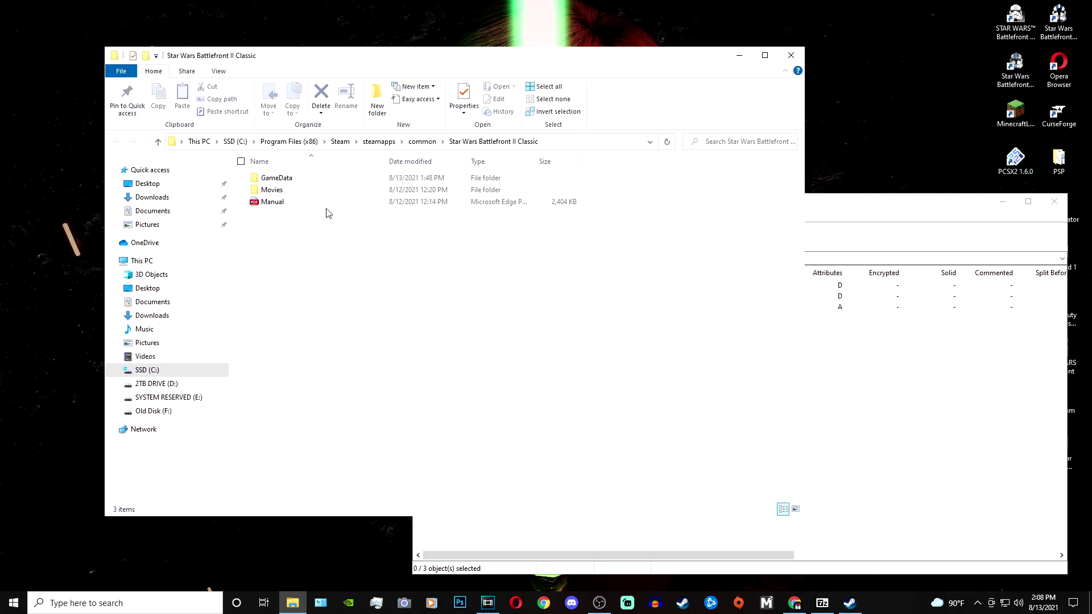
pyautogui.moveTo(392, 67); pyautogui.dragTo(370, 57)
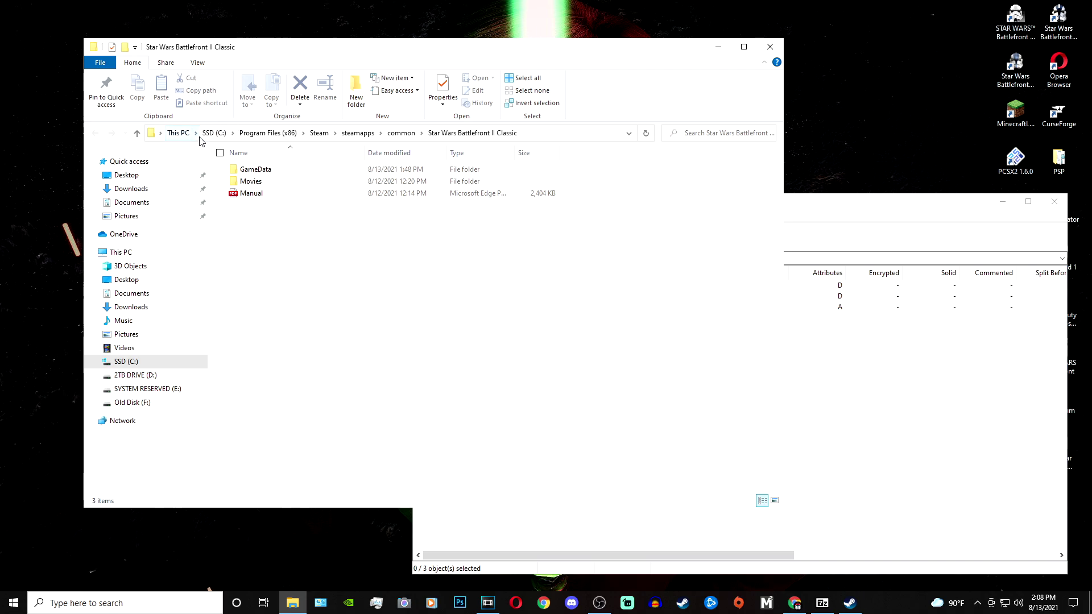
pyautogui.moveTo(380, 39); pyautogui.dragTo(452, 65)
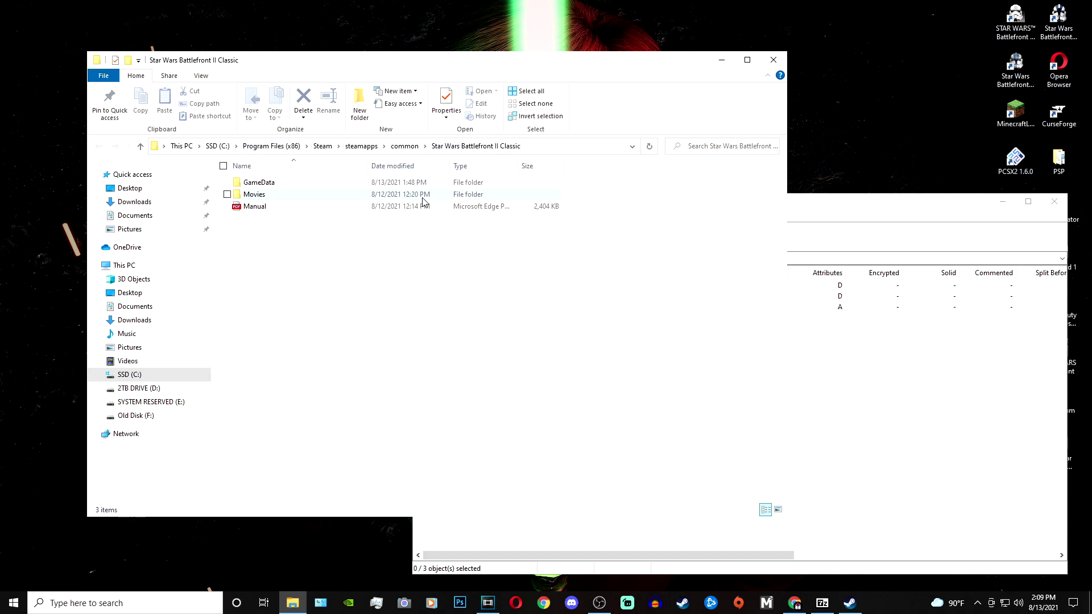
# Step: Minimize Steam and arrange the 7-Zip archive window beside the Star Wars Battlefront II Classic folder window
pyautogui.moveTo(453, 61); pyautogui.dragTo(603, 97)
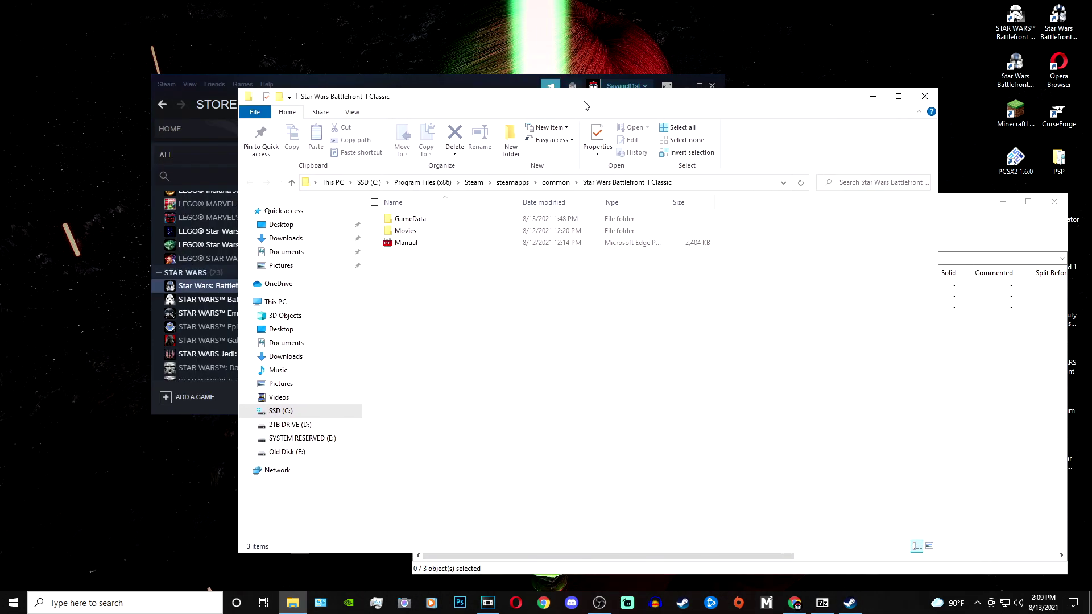
pyautogui.rightClick(209, 286)
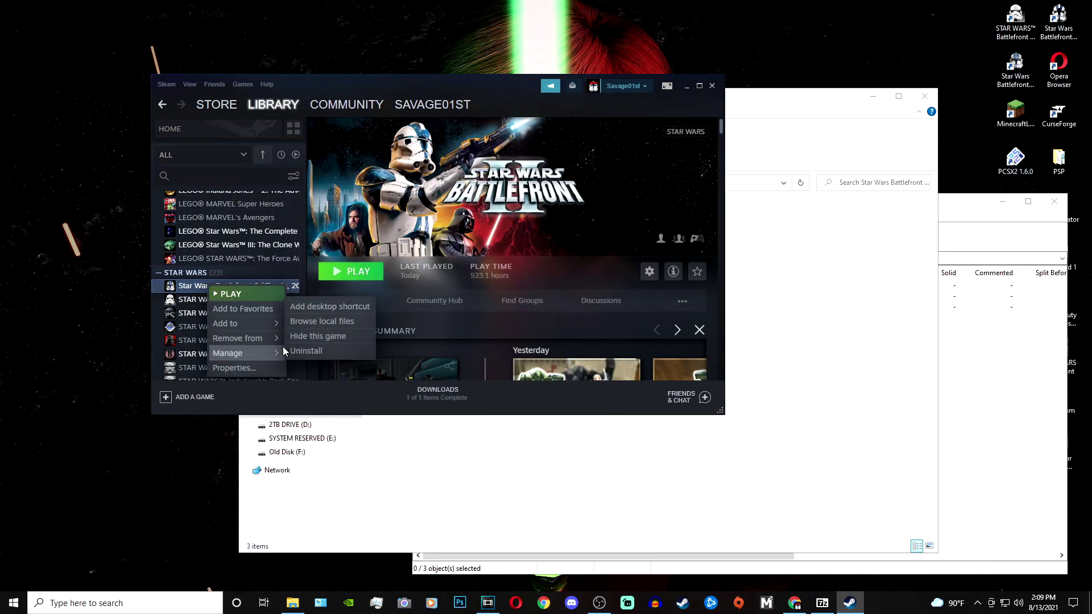
pyautogui.click(685, 86)
pyautogui.moveTo(604, 98); pyautogui.dragTo(455, 49)
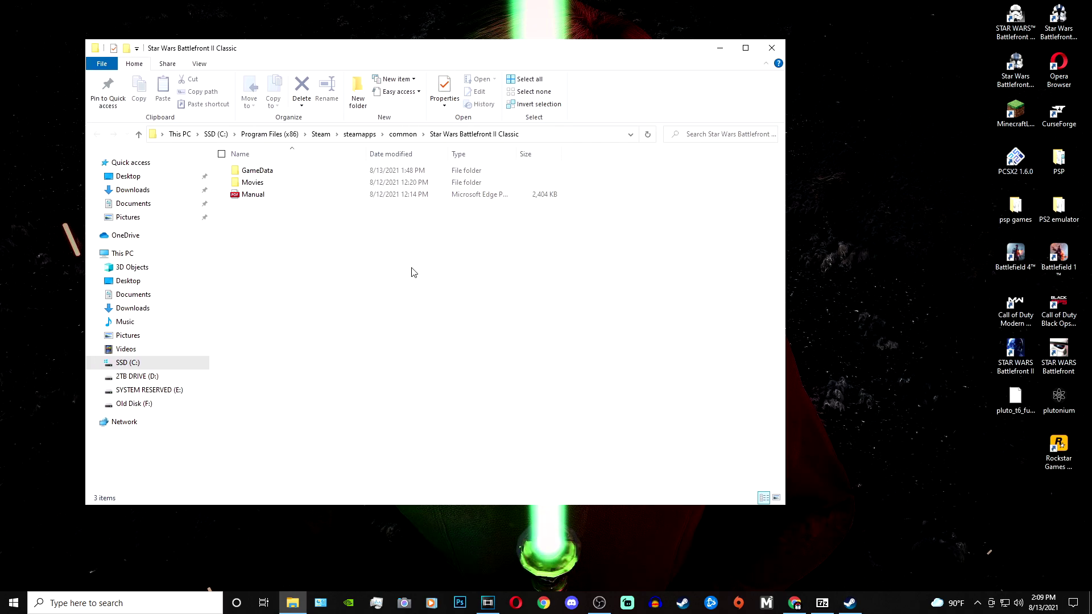
pyautogui.click(600, 602)
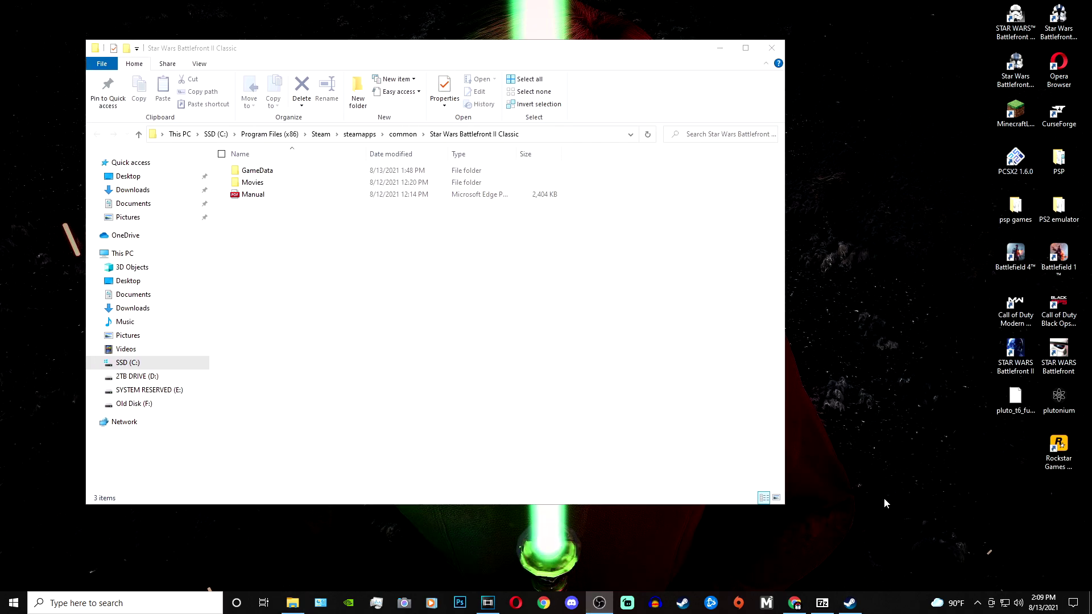
pyautogui.click(823, 602)
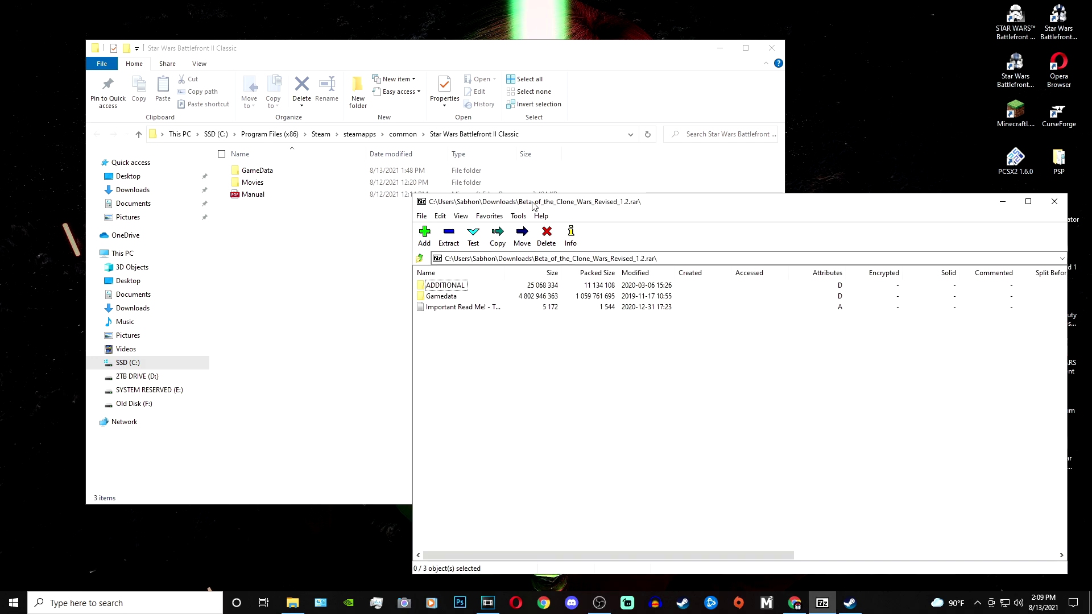
pyautogui.moveTo(533, 206); pyautogui.dragTo(551, 155)
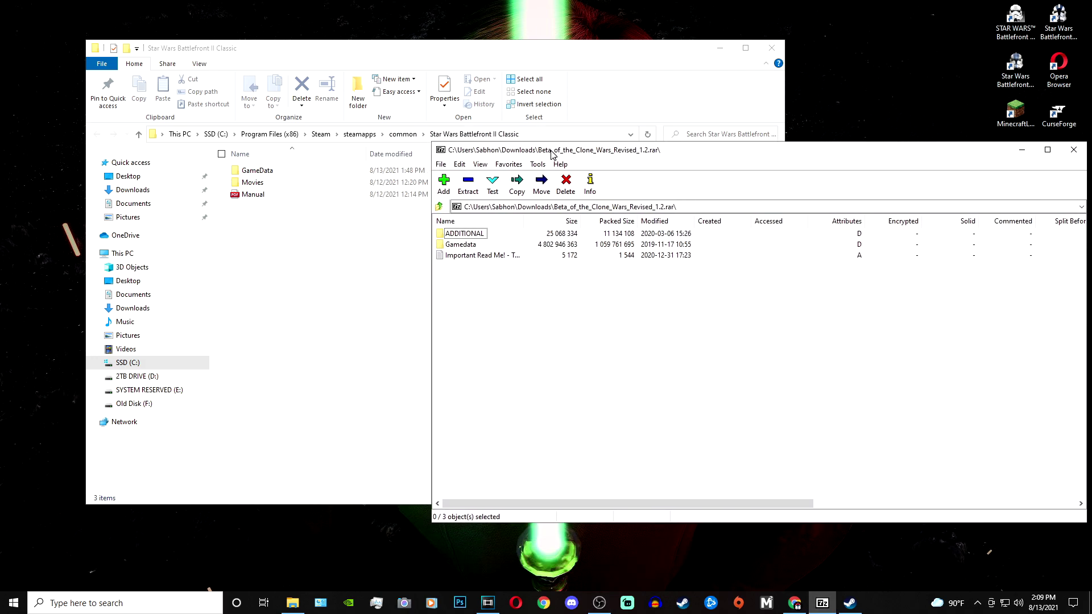
# Step: Extract the Gamedata folder from the mod archive into the Star Wars Battlefront II Classic folder
pyautogui.click(470, 248)
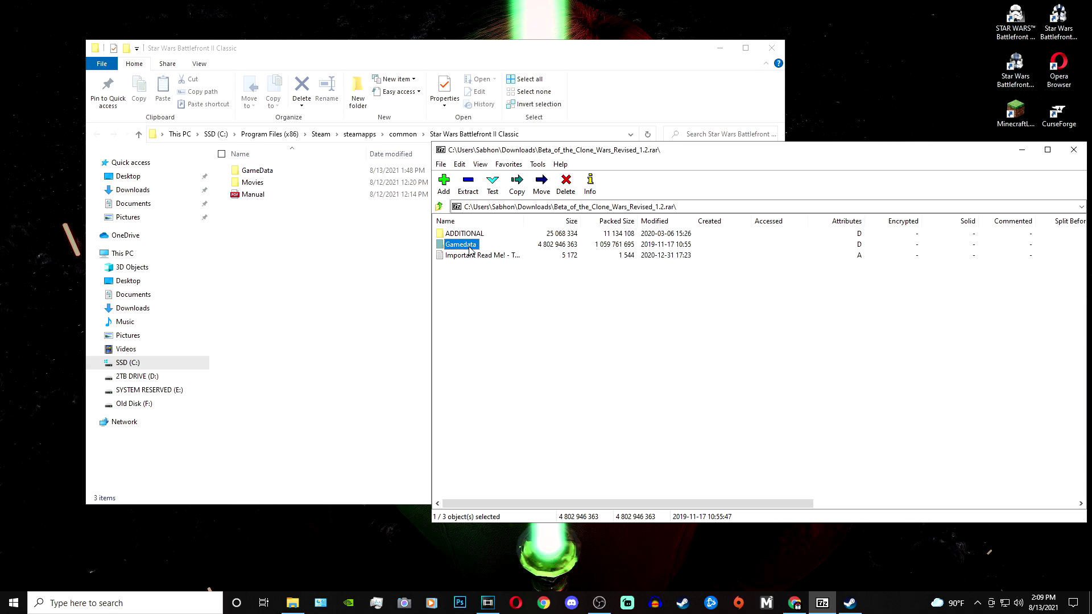
pyautogui.click(342, 201)
pyautogui.click(809, 360)
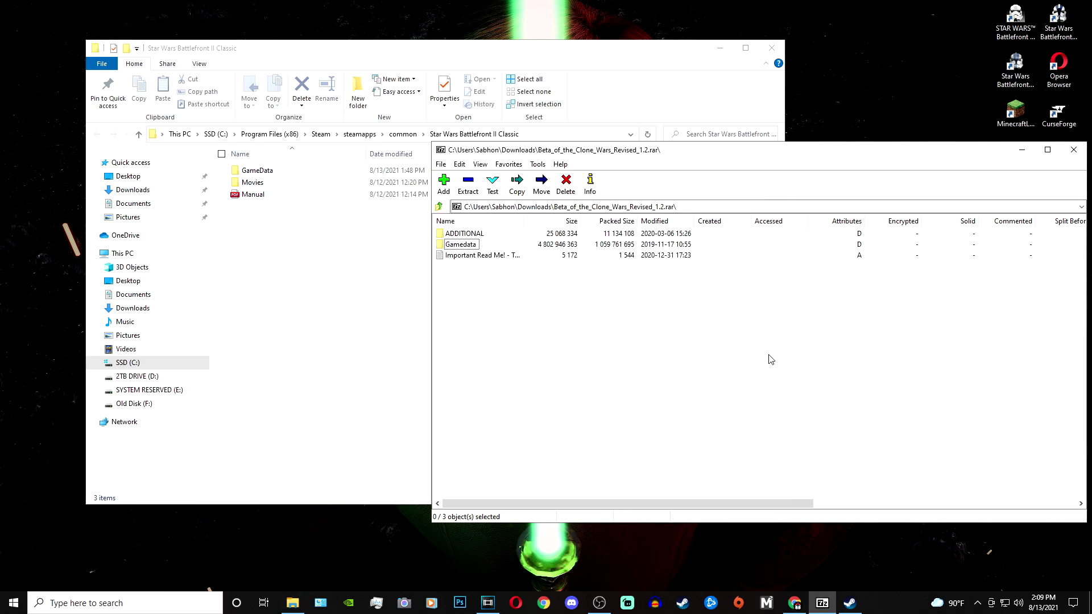
pyautogui.click(461, 248)
pyautogui.moveTo(474, 250); pyautogui.dragTo(302, 276)
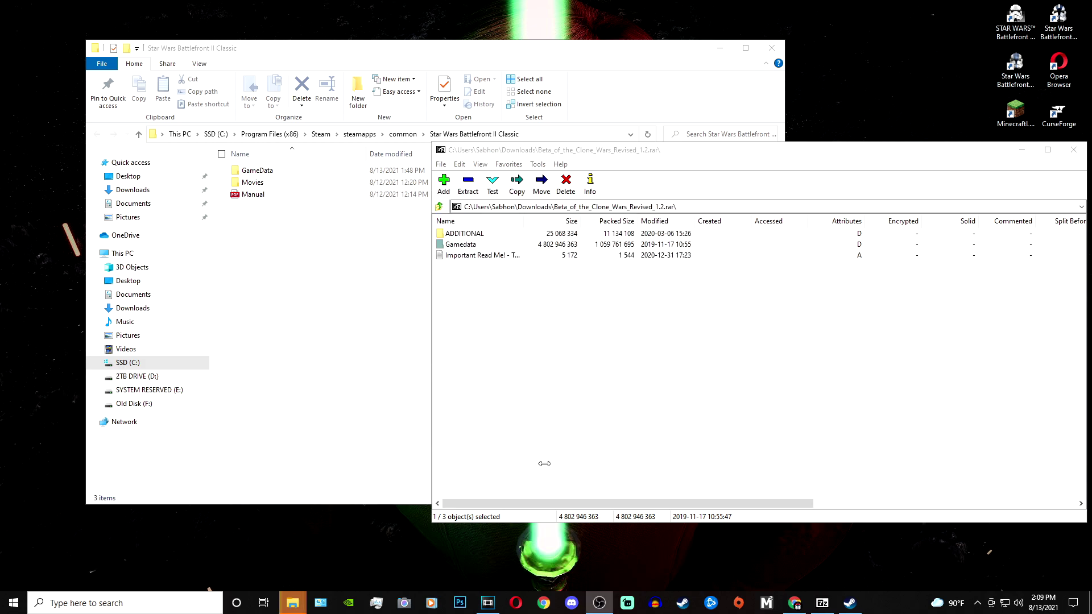
pyautogui.moveTo(294, 606)
pyautogui.click(337, 549)
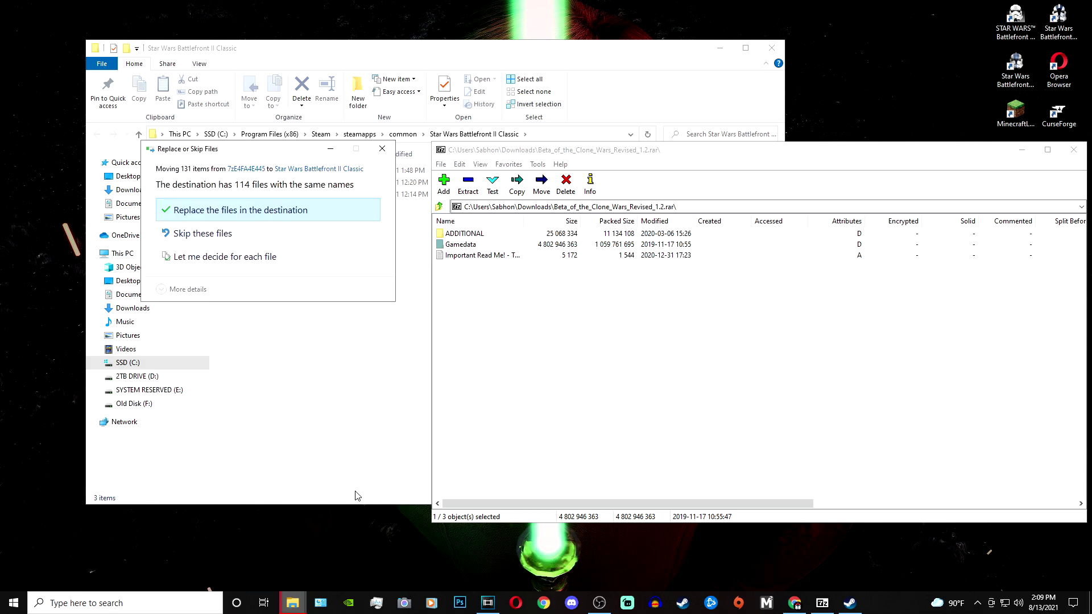
# Step: Replace the files of the same name in the destination with the mod's files
pyautogui.moveTo(257, 150); pyautogui.dragTo(628, 294)
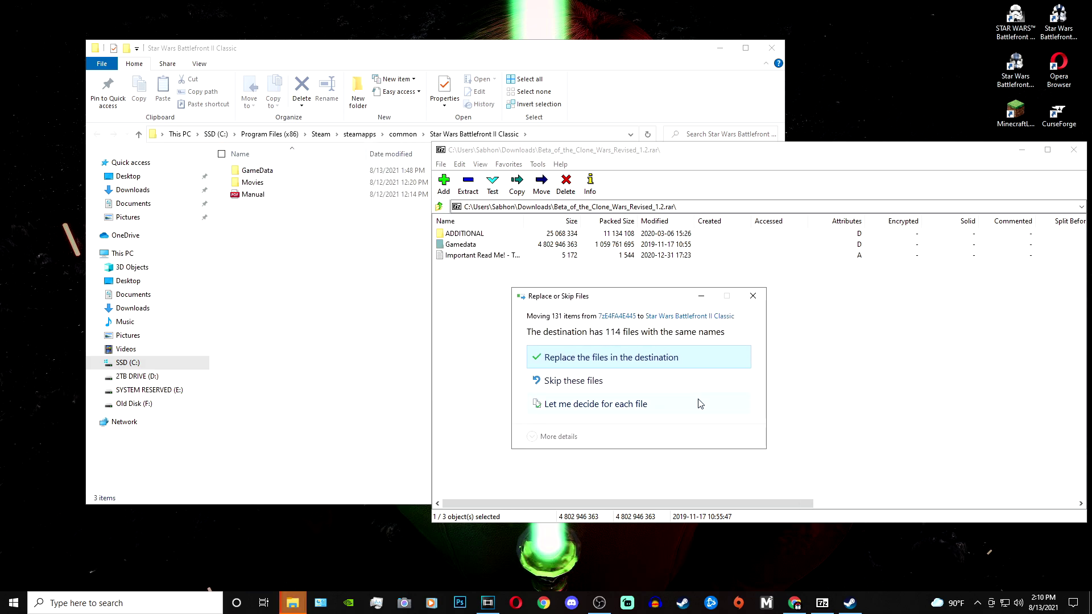
pyautogui.moveTo(589, 296); pyautogui.dragTo(456, 260)
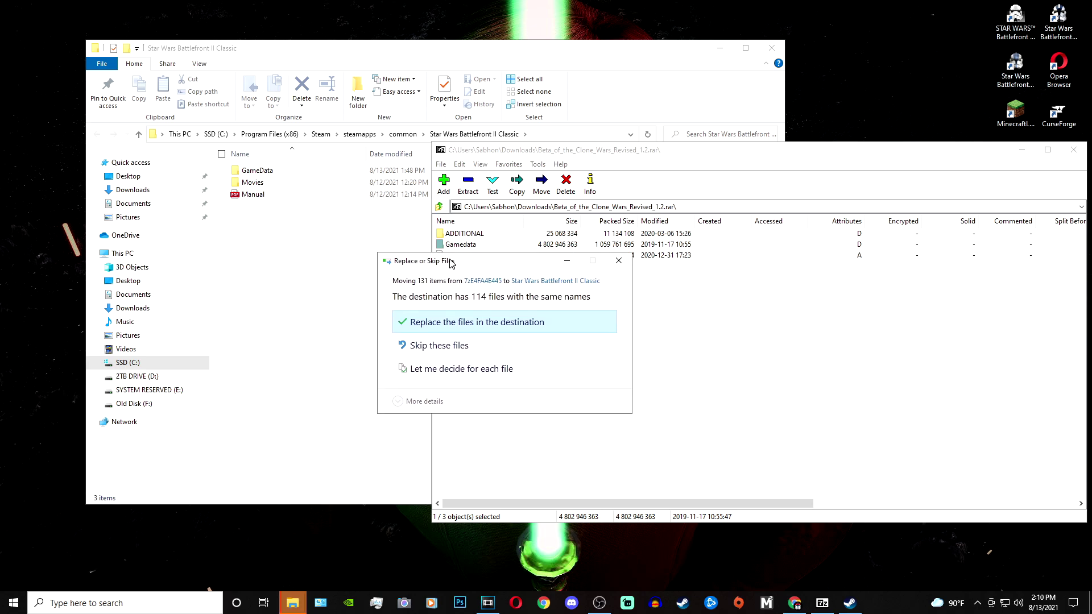
pyautogui.click(438, 322)
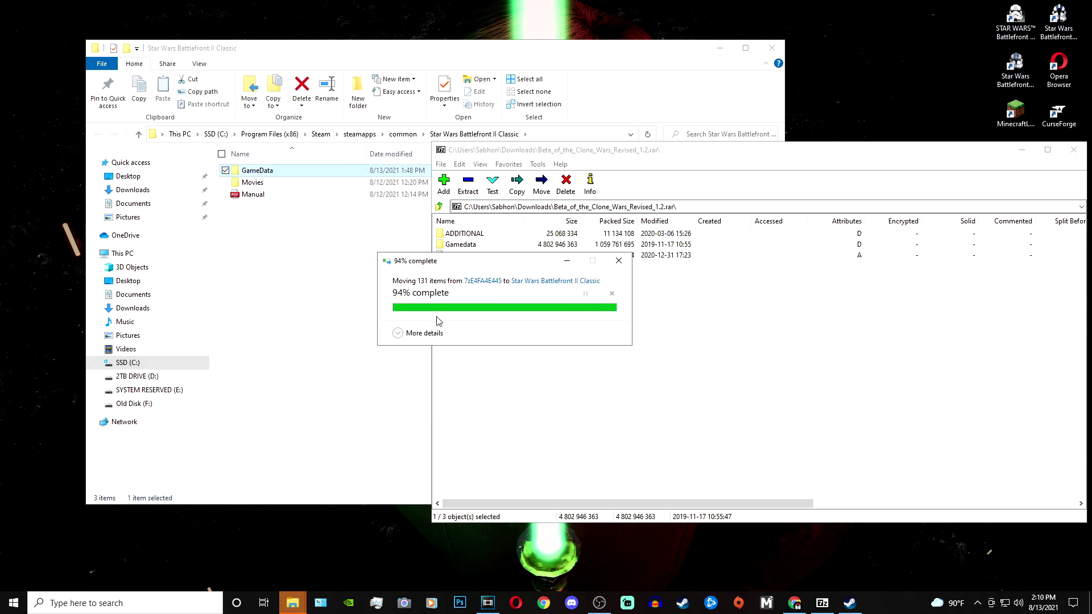
pyautogui.click(419, 298)
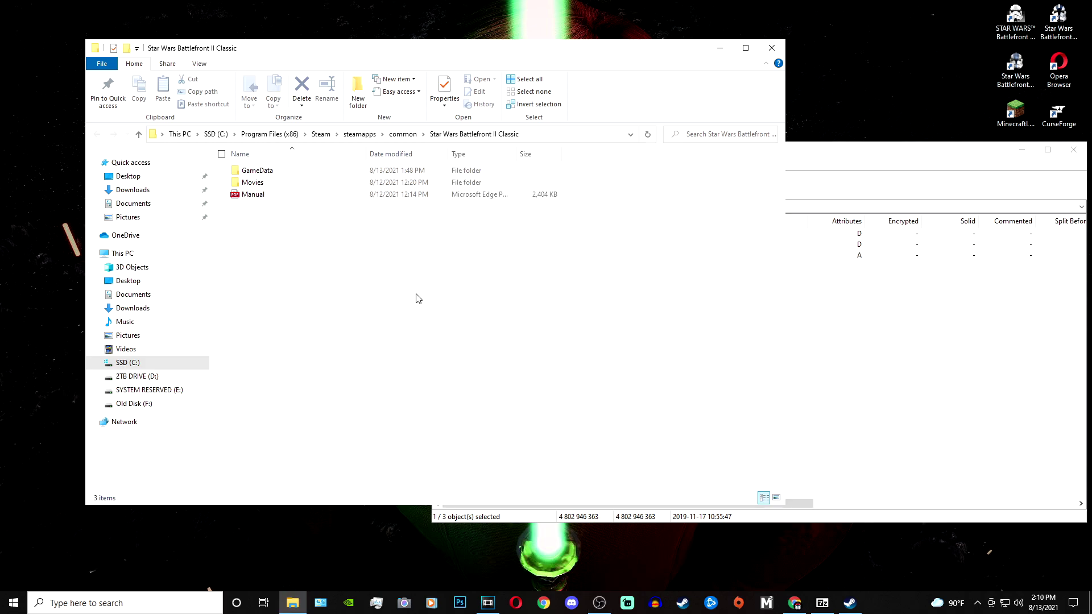
# Step: Minimize the 7-Zip archive window and the game folder window
pyautogui.click(852, 310)
pyautogui.click(1022, 153)
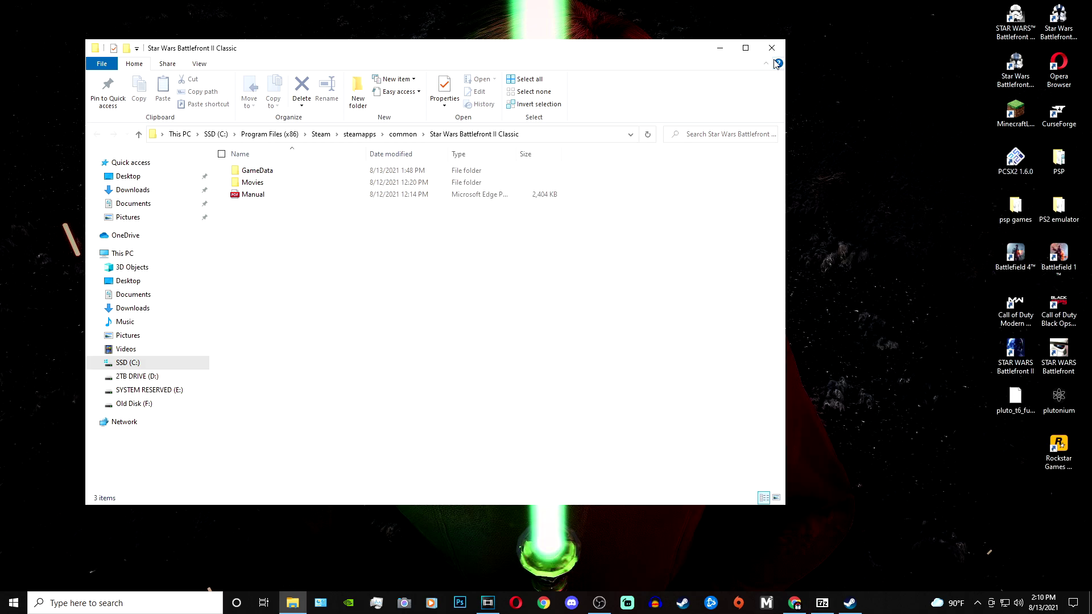
pyautogui.click(727, 50)
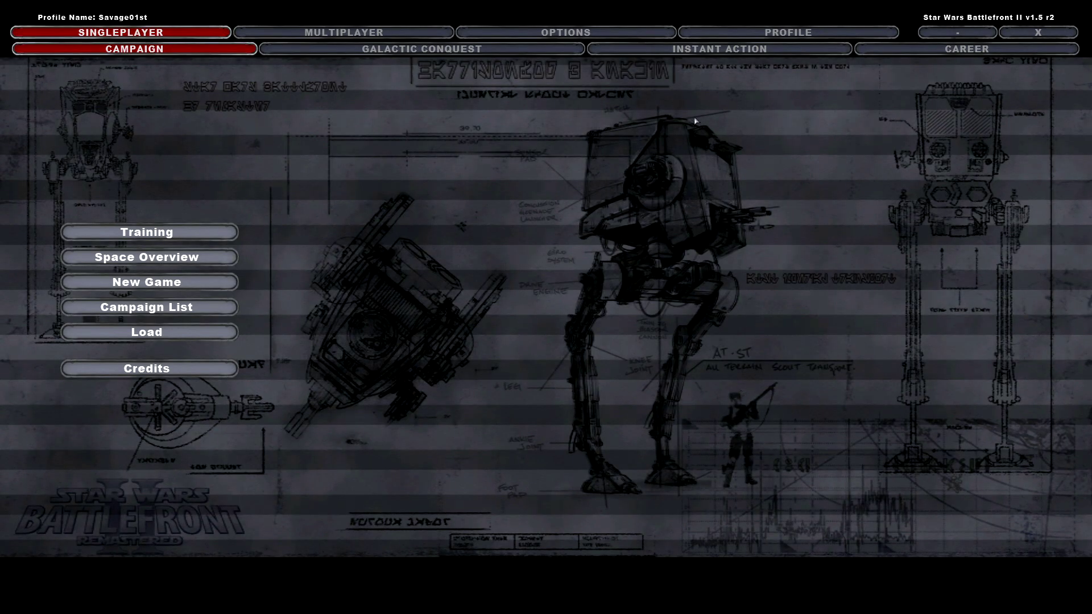
# Step: In Star Wars Battlefront II, launch an Instant Action match on Polis Massa with Special mode and the Star Wars: The Clone Wars era
pyautogui.click(686, 52)
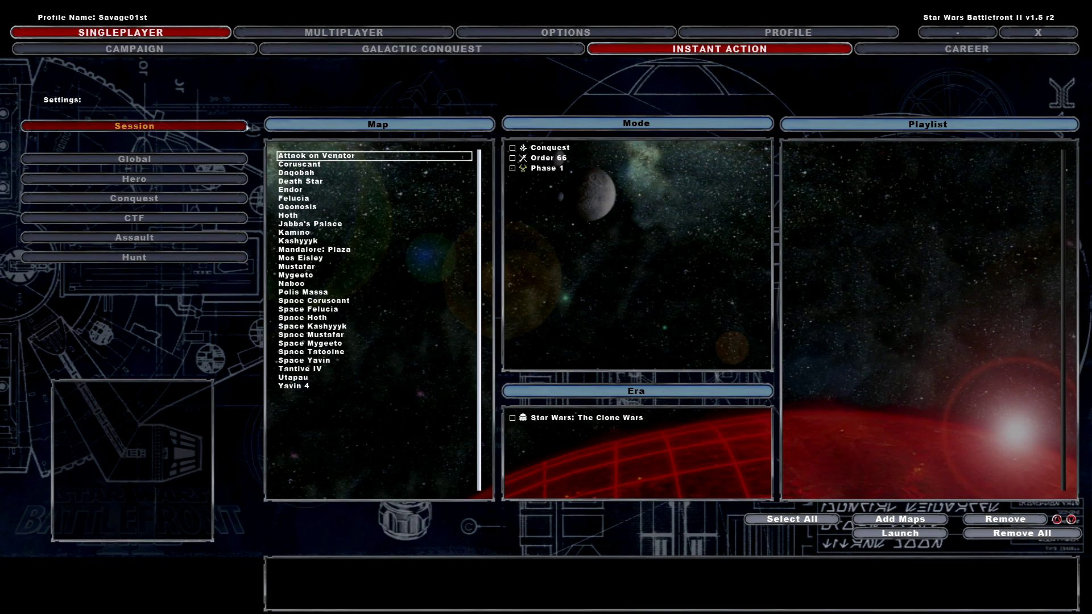
pyautogui.click(302, 293)
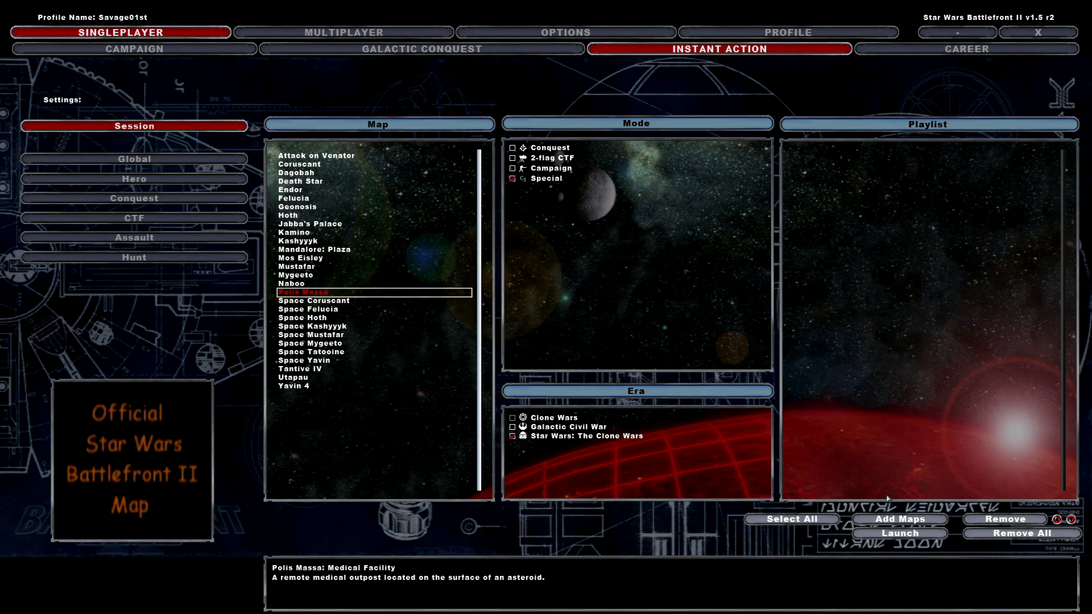
pyautogui.click(893, 519)
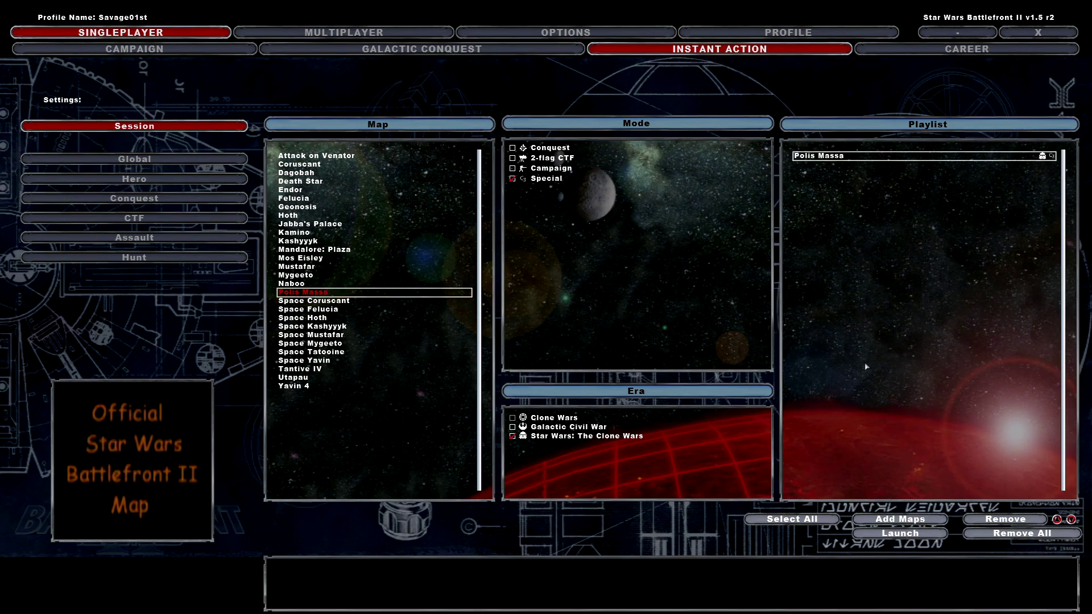
pyautogui.click(896, 533)
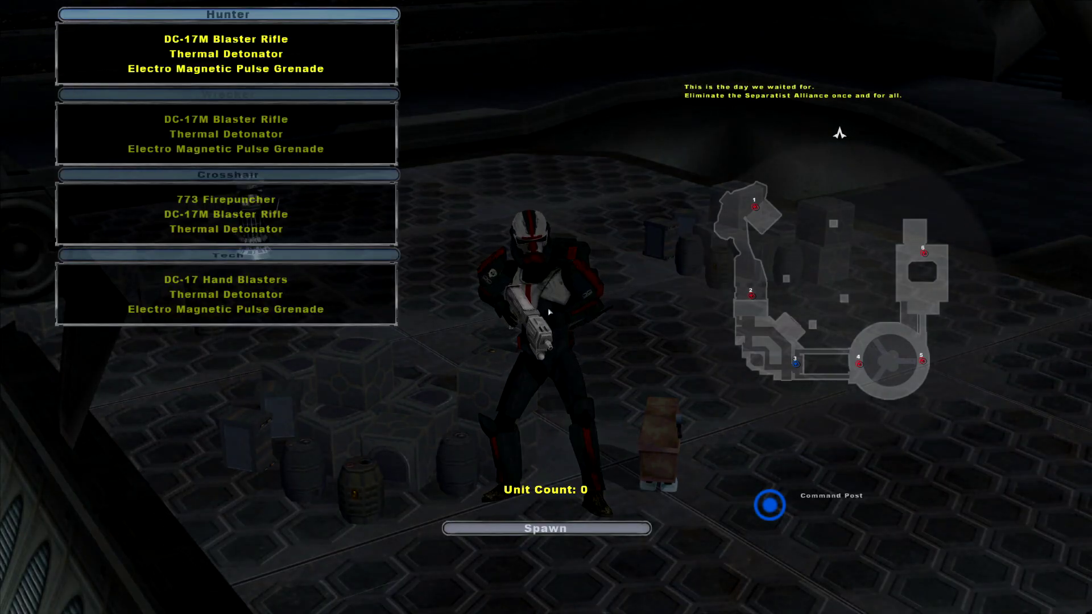
# Step: Preview the Hunter, Wrecker, Crosshair and Tech unit classes on the spawn screen
pyautogui.click(226, 214)
pyautogui.click(226, 294)
pyautogui.click(226, 134)
pyautogui.click(289, 62)
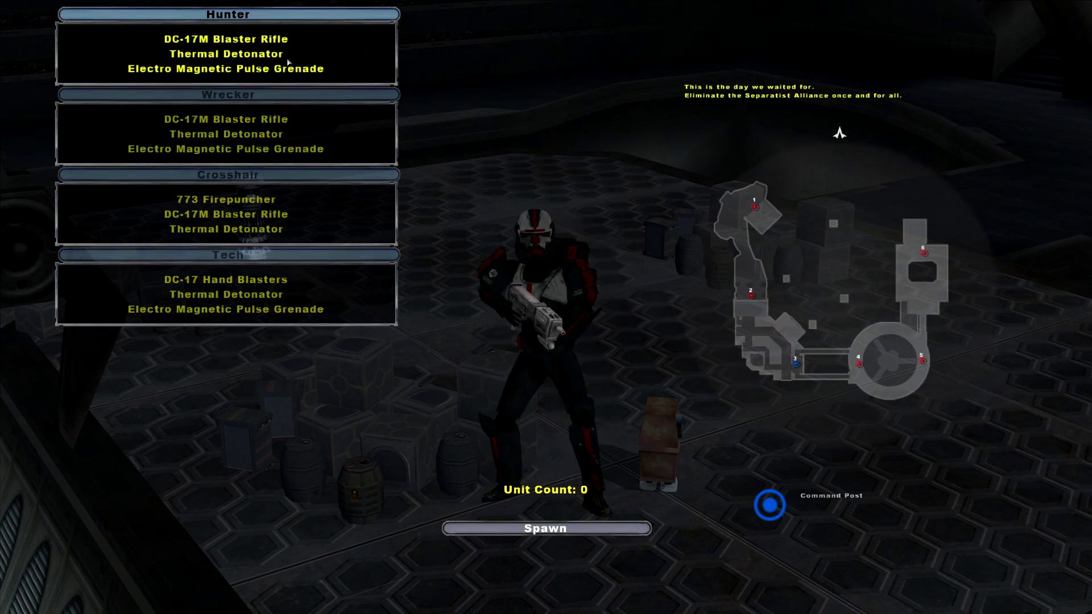
pyautogui.click(319, 293)
pyautogui.click(325, 224)
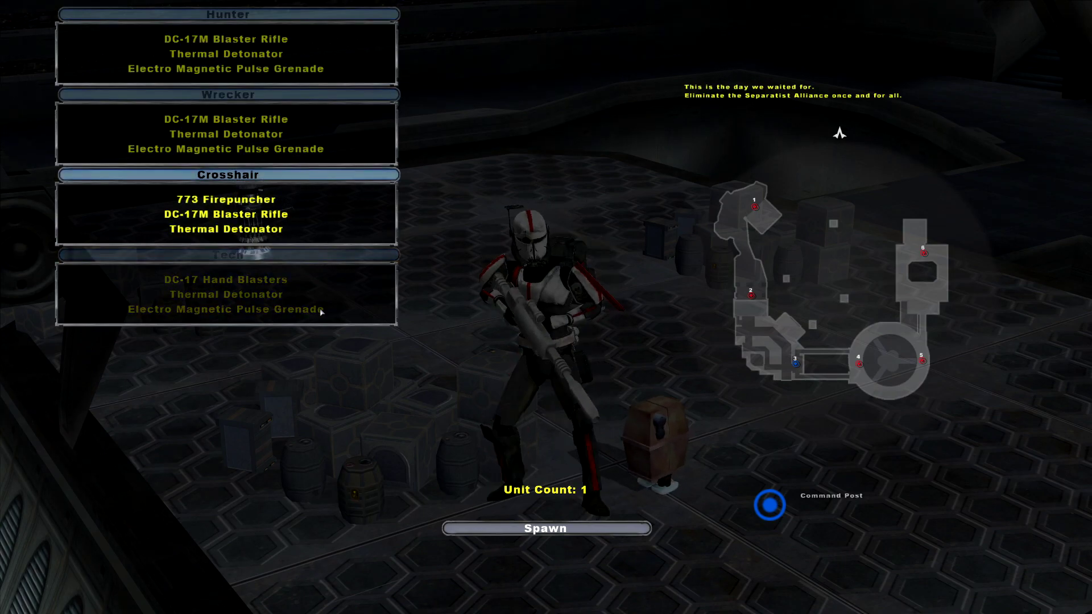
pyautogui.click(321, 312)
pyautogui.click(312, 63)
pyautogui.click(339, 237)
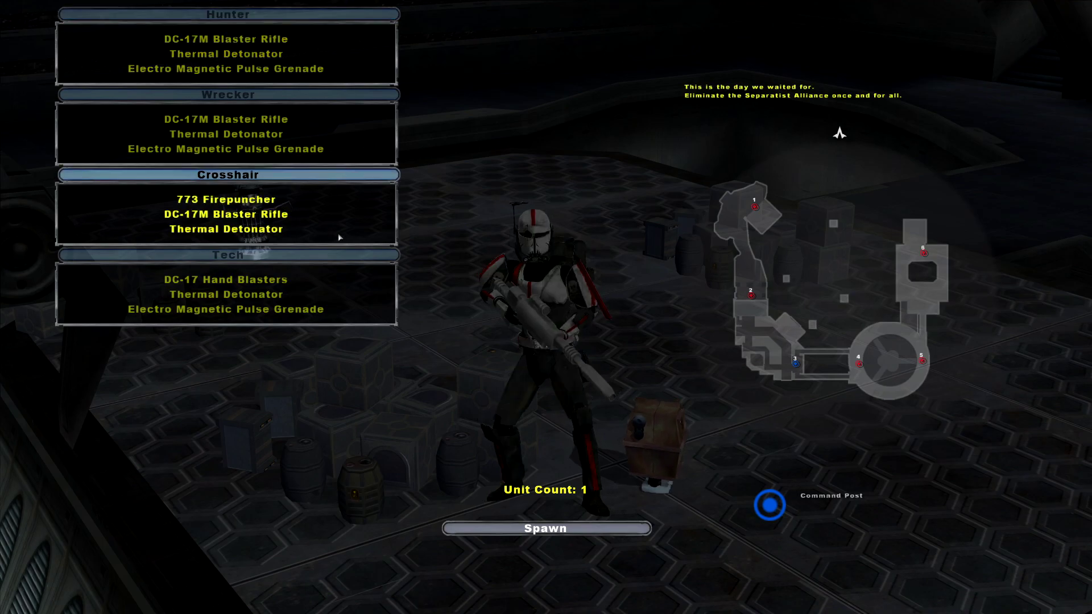
# Step: Spawn into the Polis Massa match and run forward through the starting room
pyautogui.click(339, 237)
pyautogui.press('w')
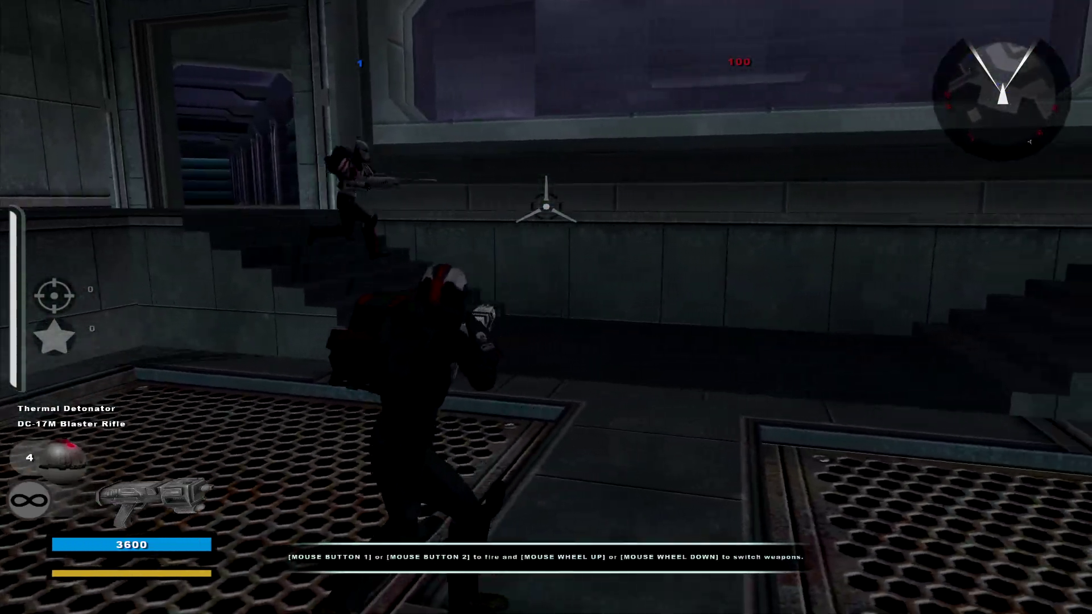
pyautogui.press('w')
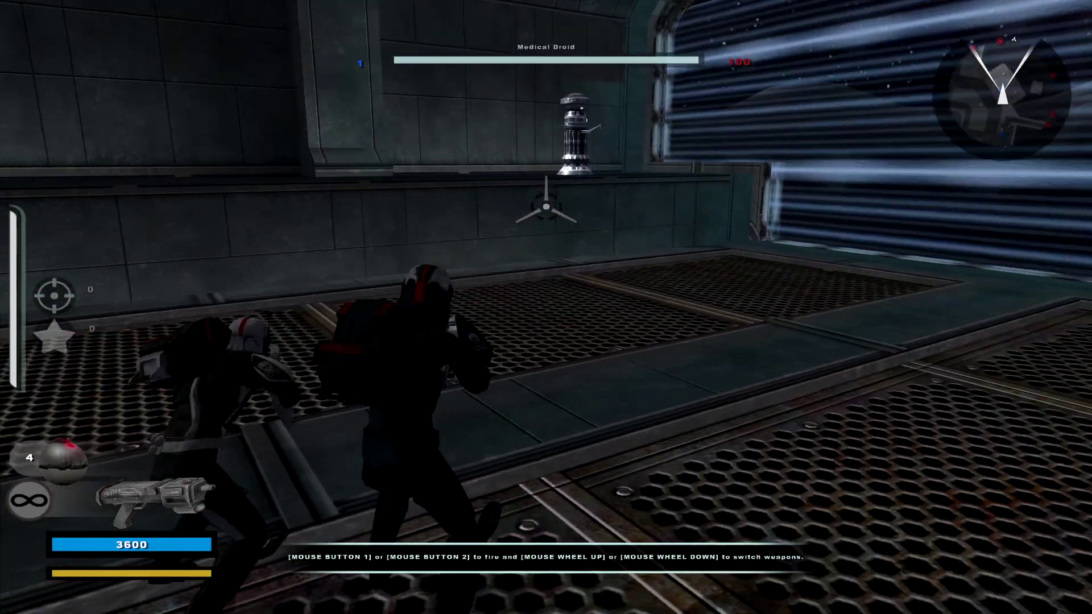
# Step: Set team 1's reinforcement count to 500 through the Fake Console and resume the match
pyautogui.press('Escape')
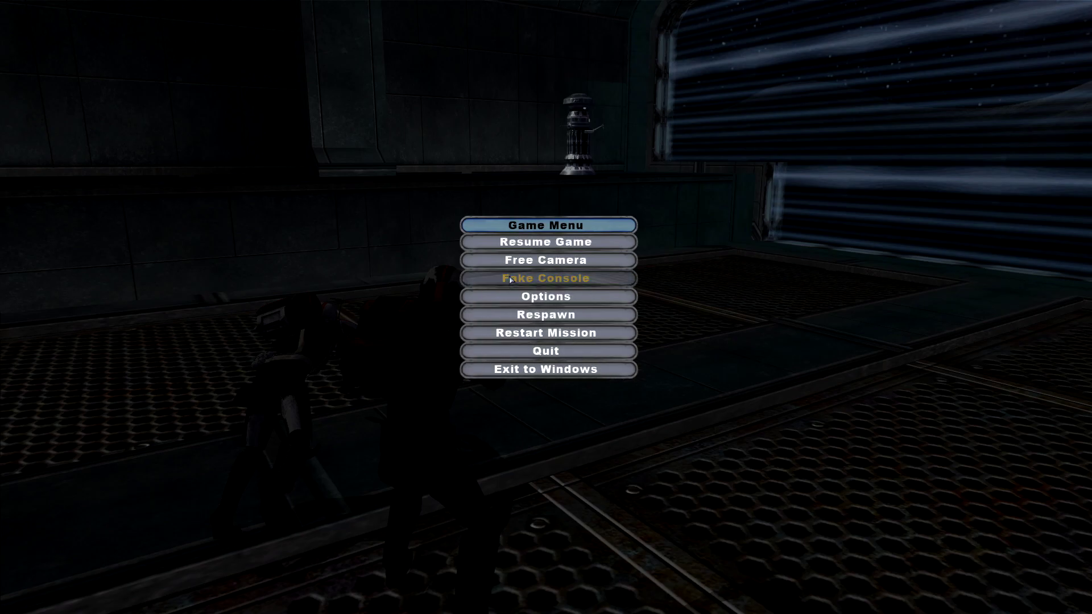
pyautogui.click(511, 279)
pyautogui.moveTo(443, 258); pyautogui.dragTo(442, 293)
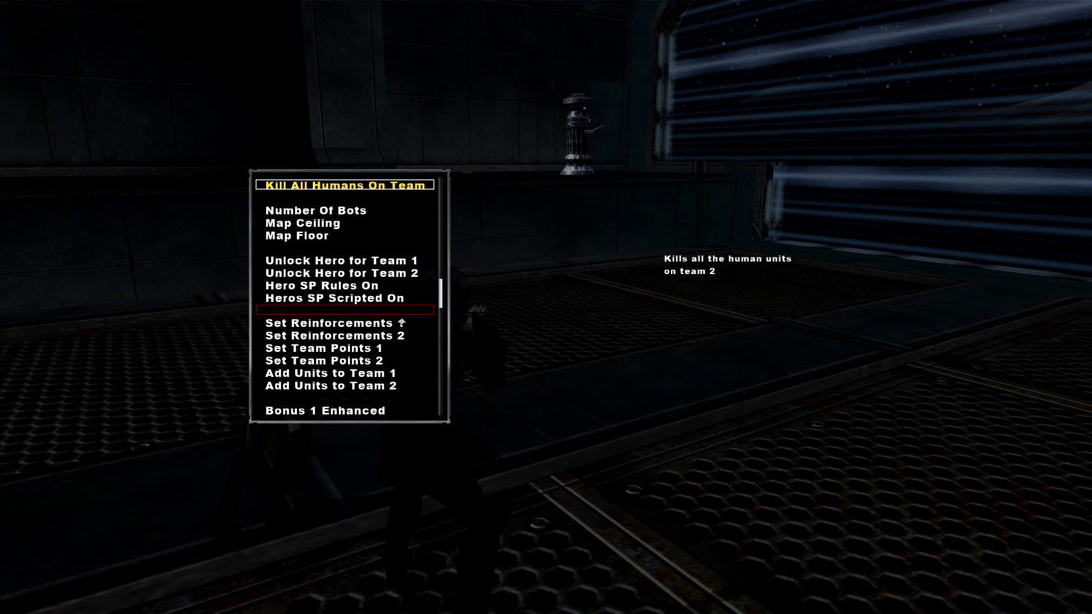
pyautogui.doubleClick(419, 324)
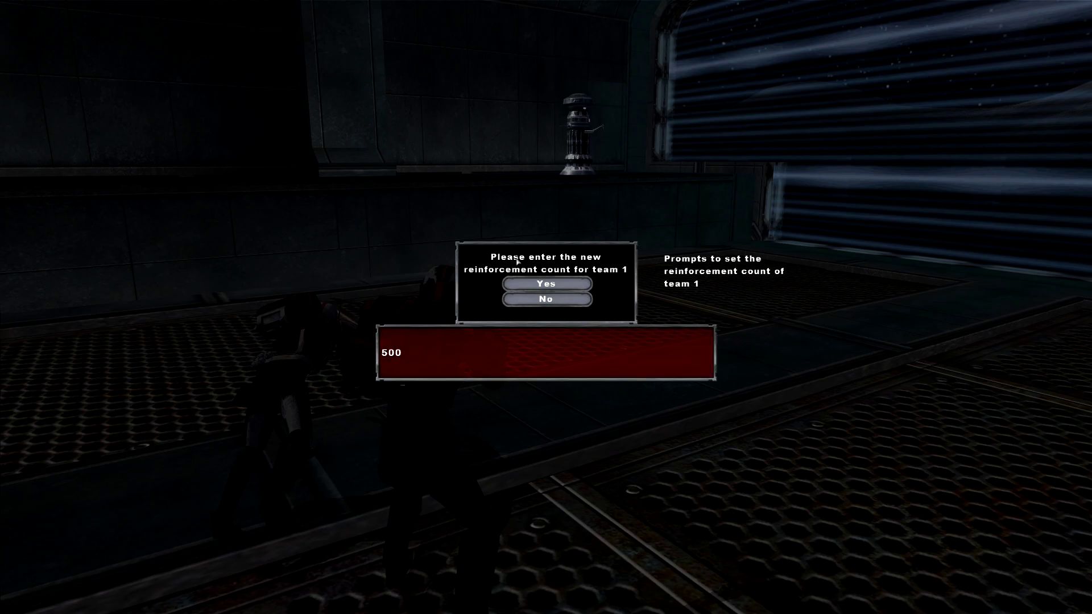
pyautogui.click(510, 284)
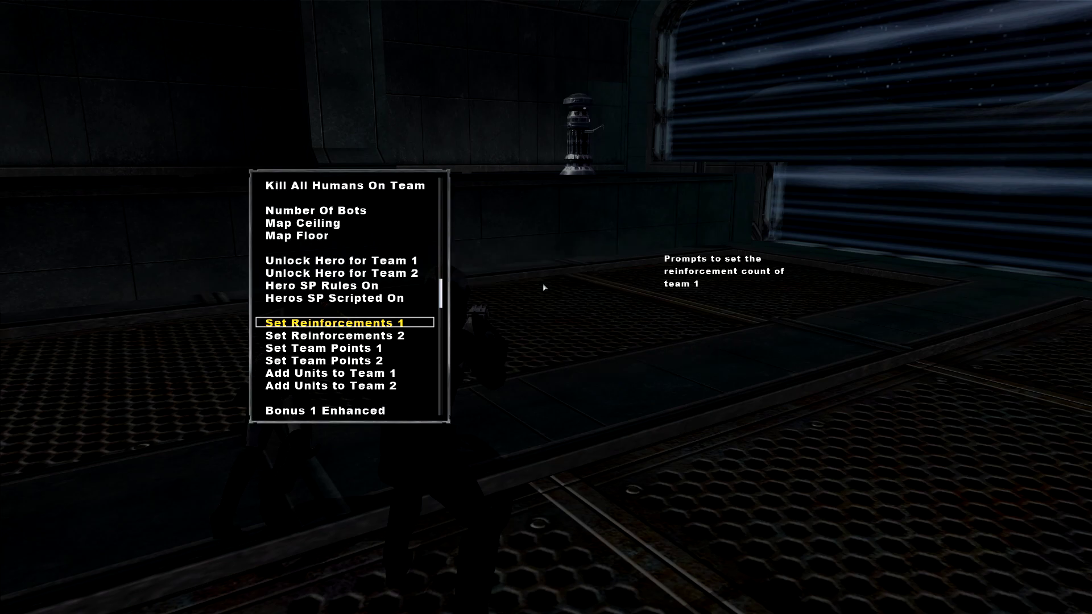
pyautogui.press('Escape')
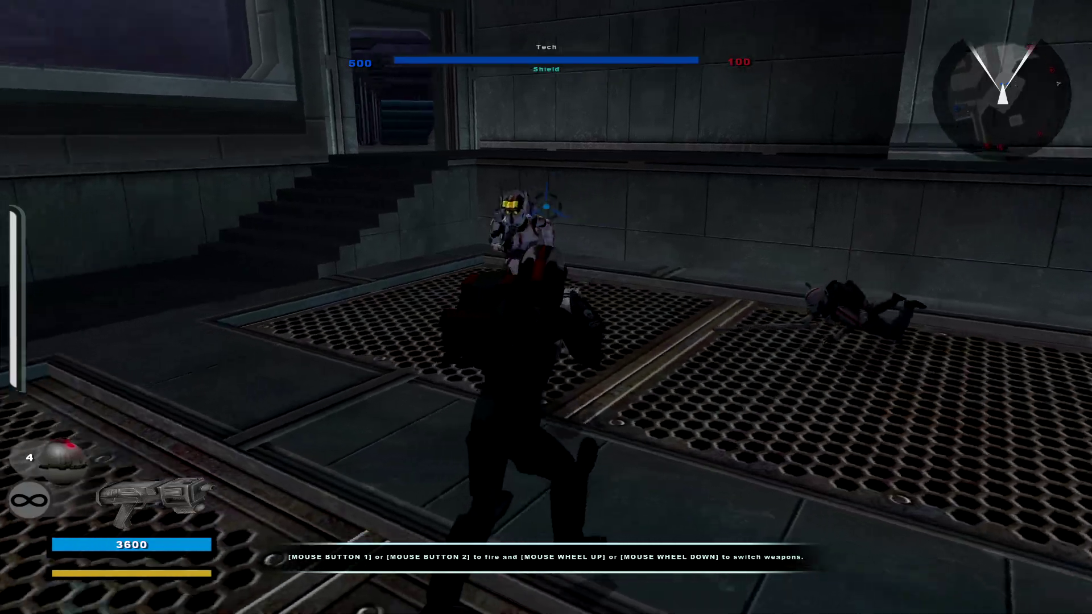
# Step: Move around the starting room beside the allied clone units while watching the doorways for enemies
pyautogui.press('d')
pyautogui.press('a')
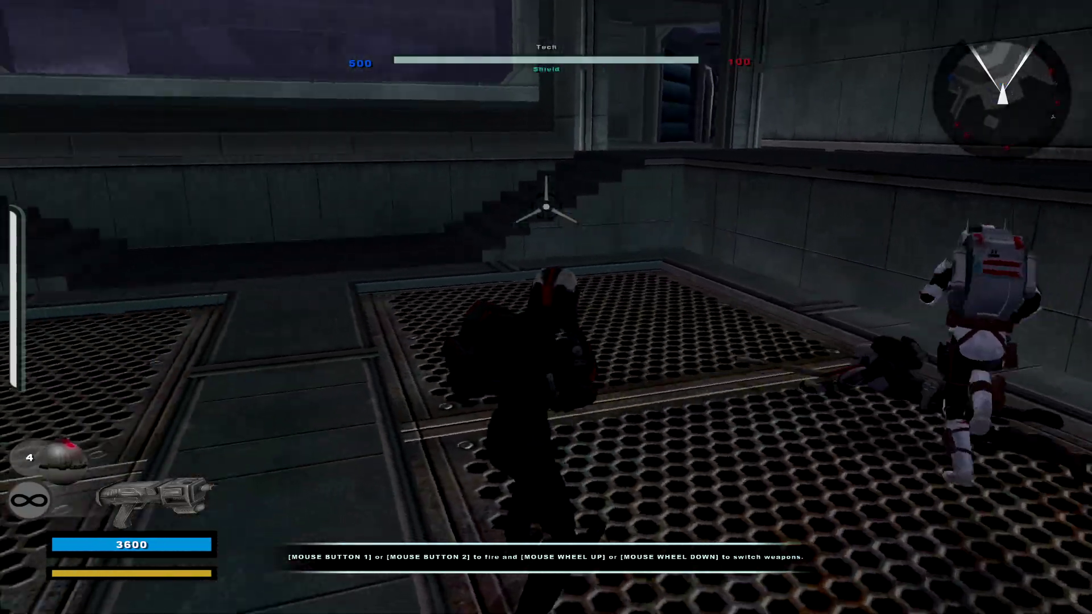
pyautogui.press('a')
pyautogui.press('d')
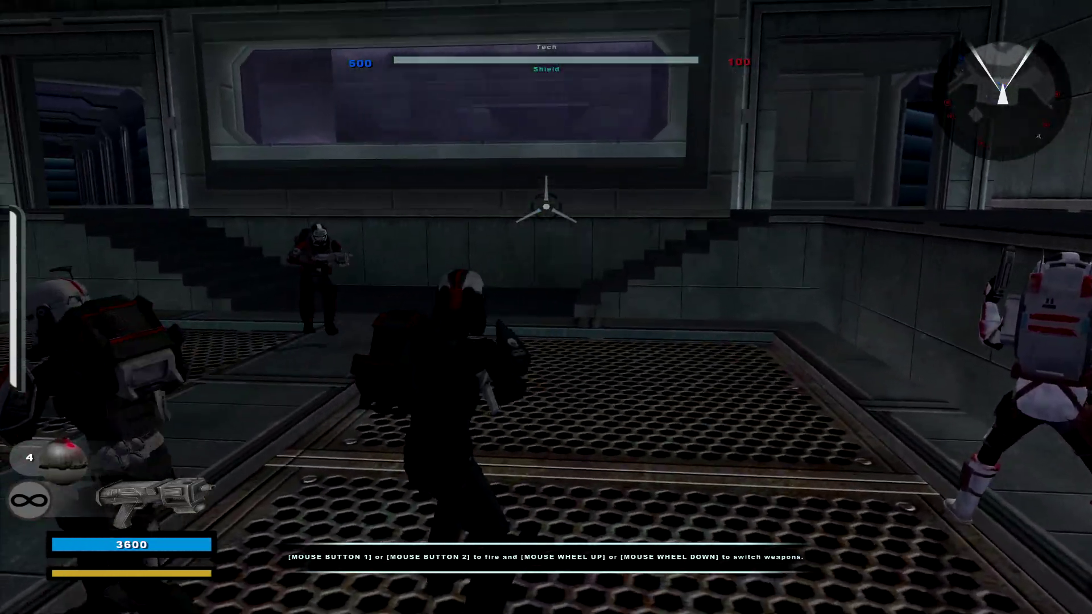
pyautogui.press('a')
pyautogui.press('s')
pyautogui.press('d')
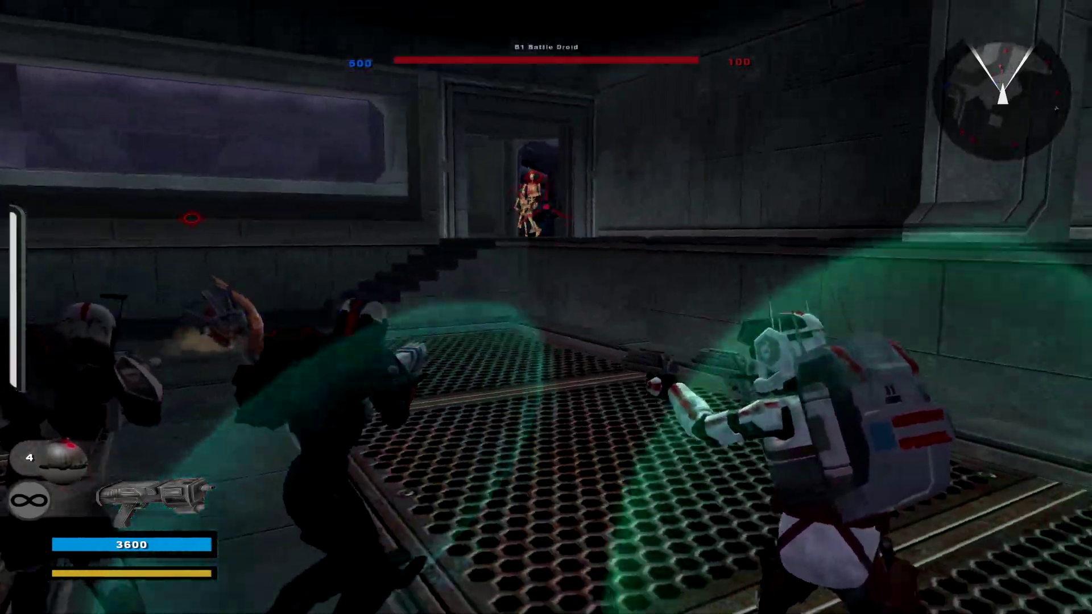
# Step: Shoot the approaching B1 Battle Droids with the DC-17M Blaster Rifle while repositioning in the room
pyautogui.press('s')
pyautogui.click(546, 206)
pyautogui.click(546, 205)
pyautogui.click(546, 206)
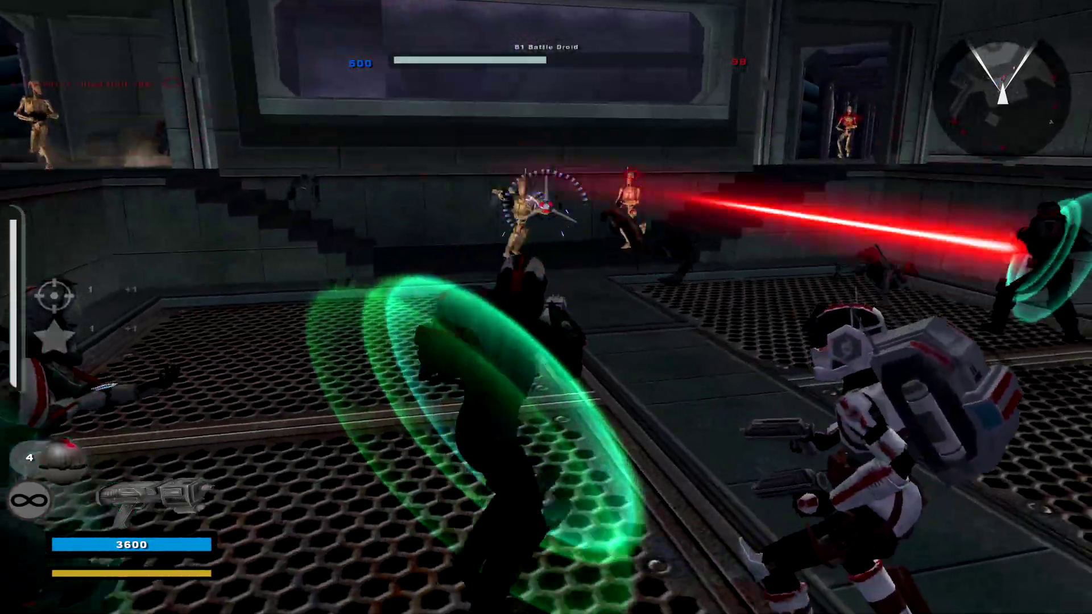
pyautogui.press('d')
pyautogui.click(546, 206)
pyautogui.click(546, 206)
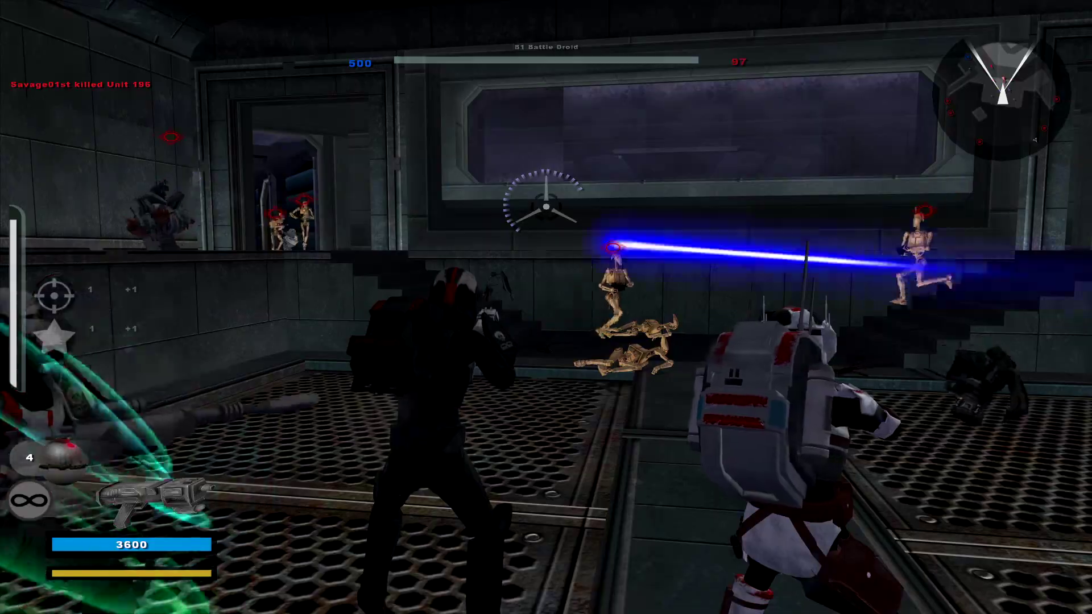